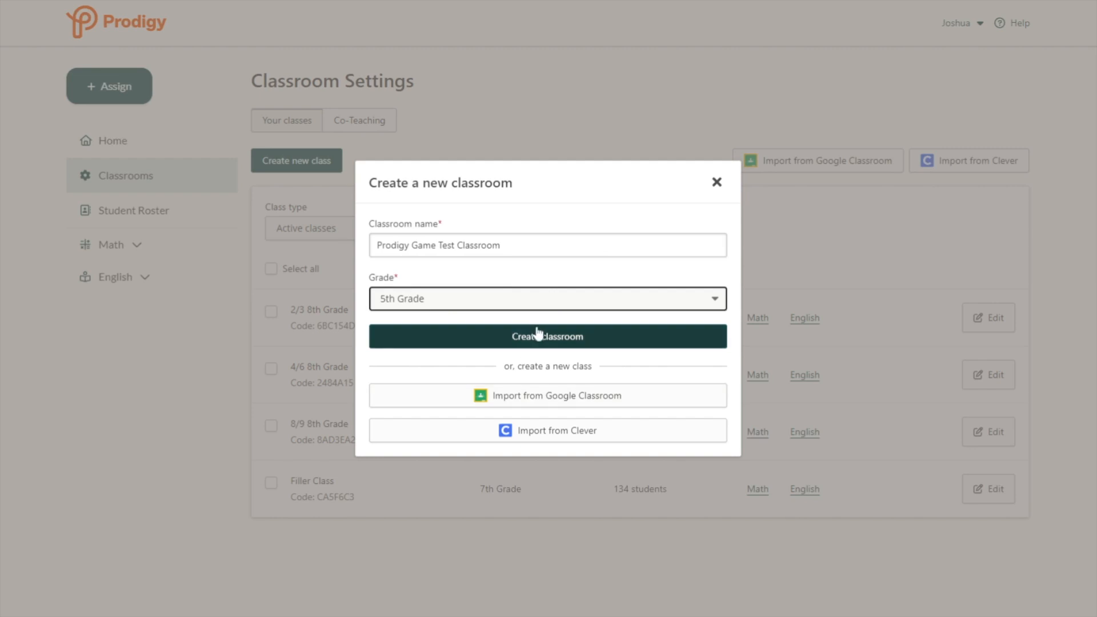
pyautogui.click(536, 336)
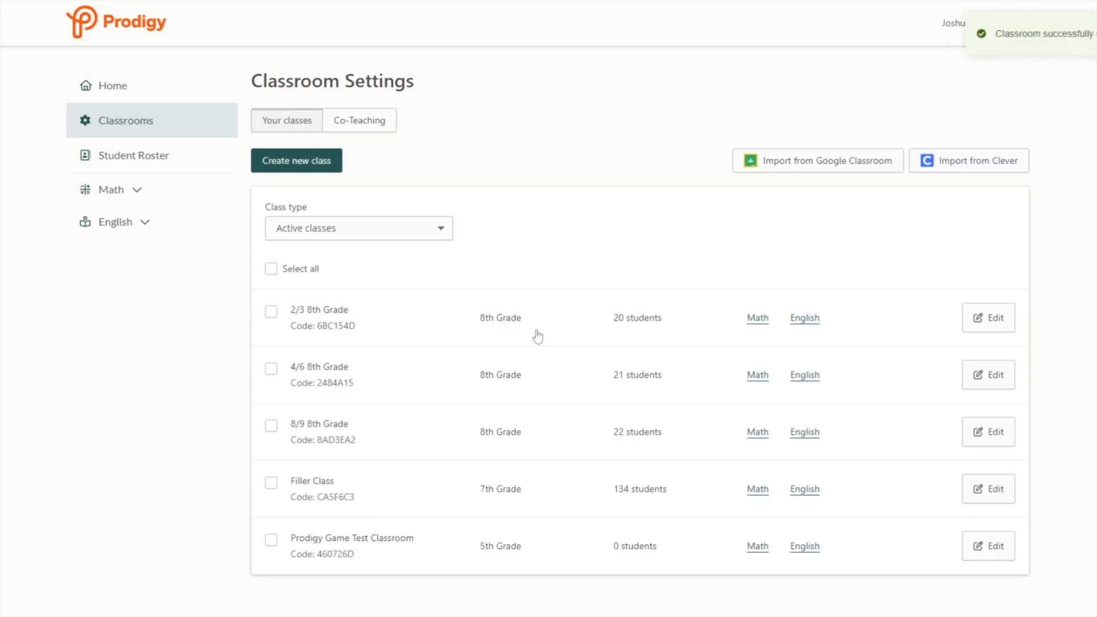
pyautogui.click(128, 155)
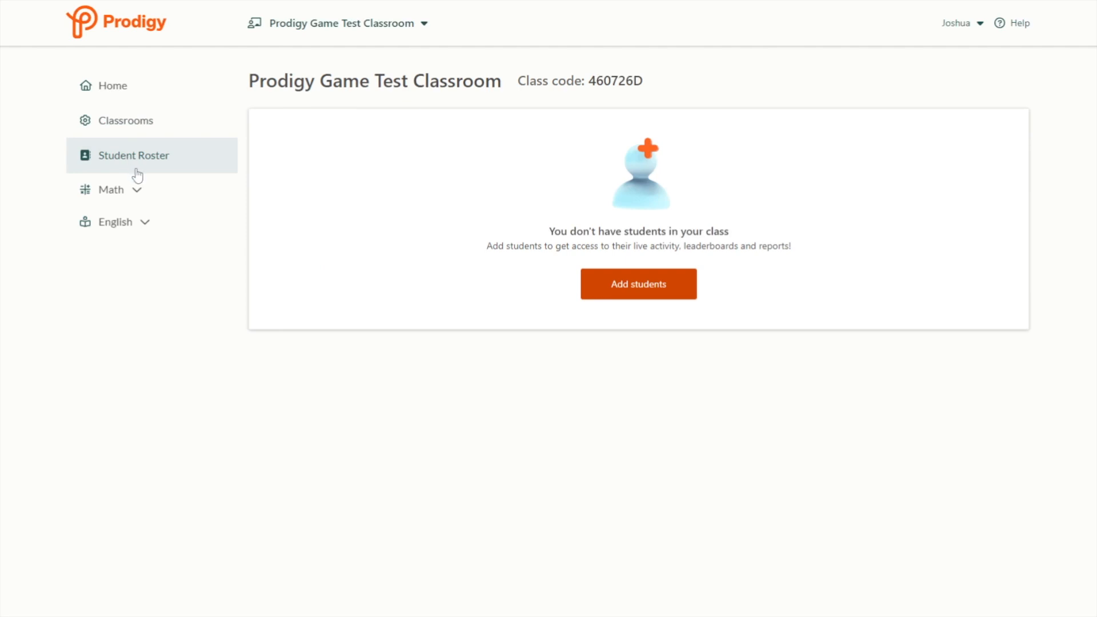
# - Add five students to the class and create their student accounts
pyautogui.click(656, 289)
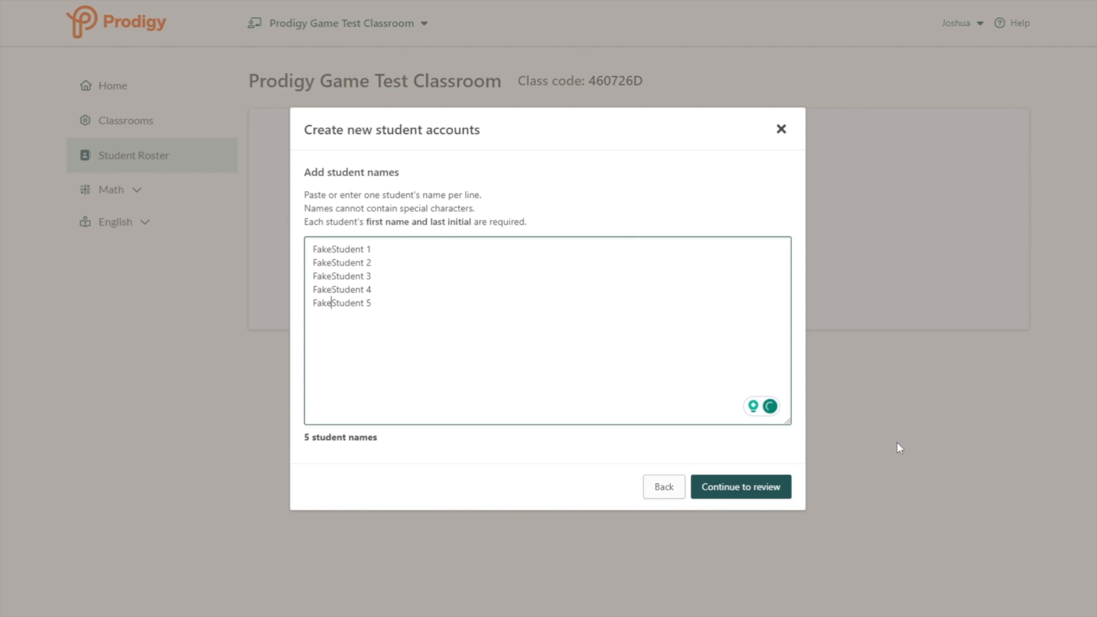
pyautogui.click(737, 494)
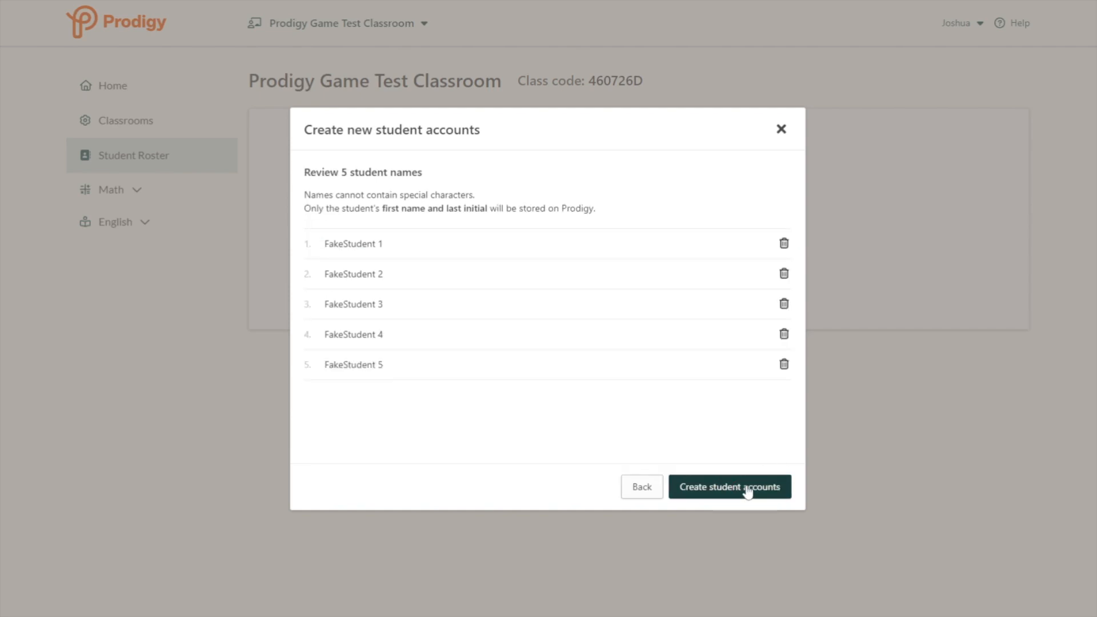
pyautogui.click(749, 490)
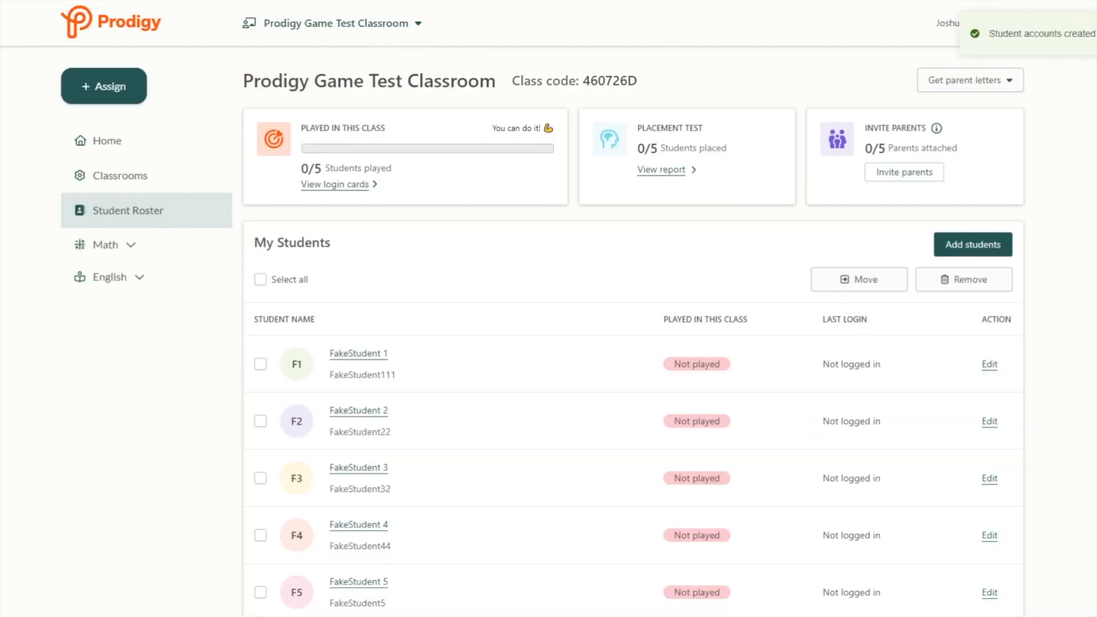
# - Set the first student's math grade override to 5th Grade and save
pyautogui.scroll(-1, 549, 377)
pyautogui.click(358, 327)
pyautogui.click(413, 269)
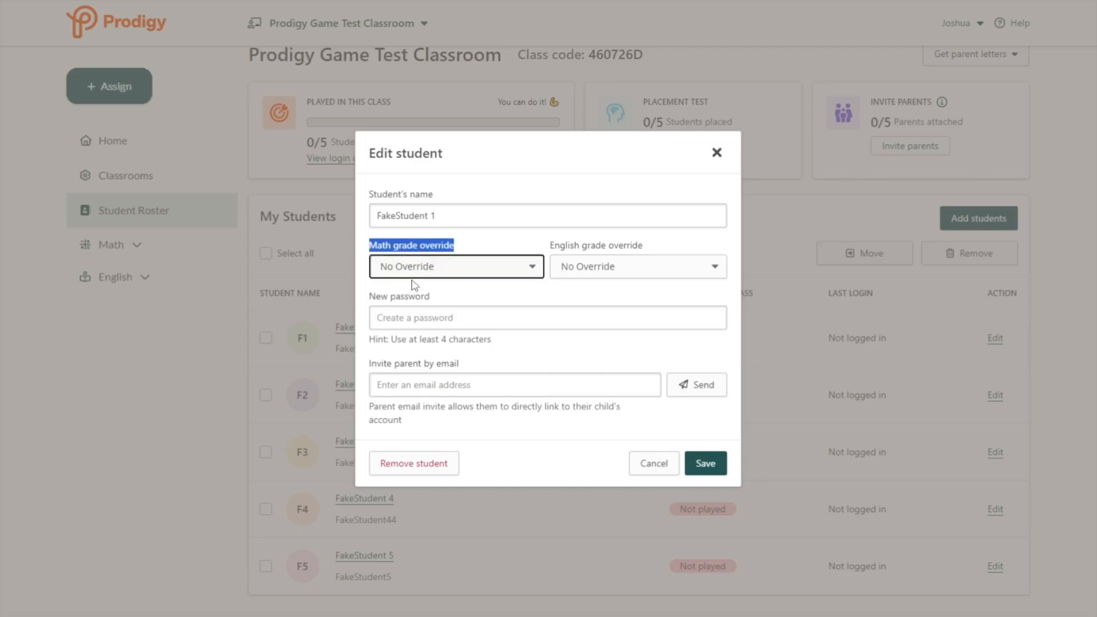
pyautogui.click(413, 355)
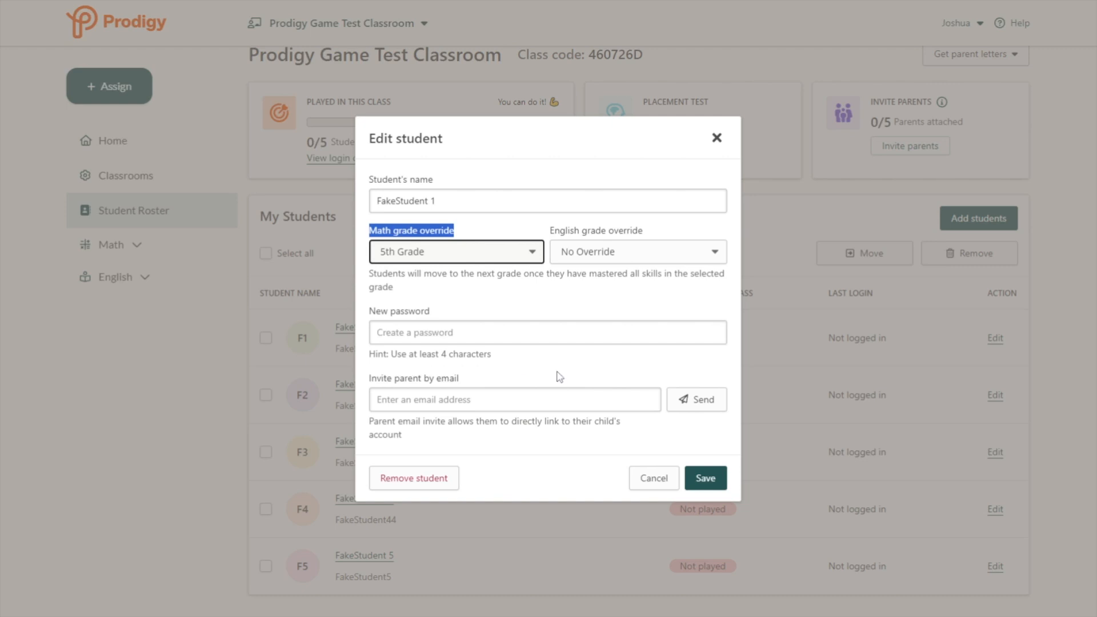
pyautogui.click(705, 480)
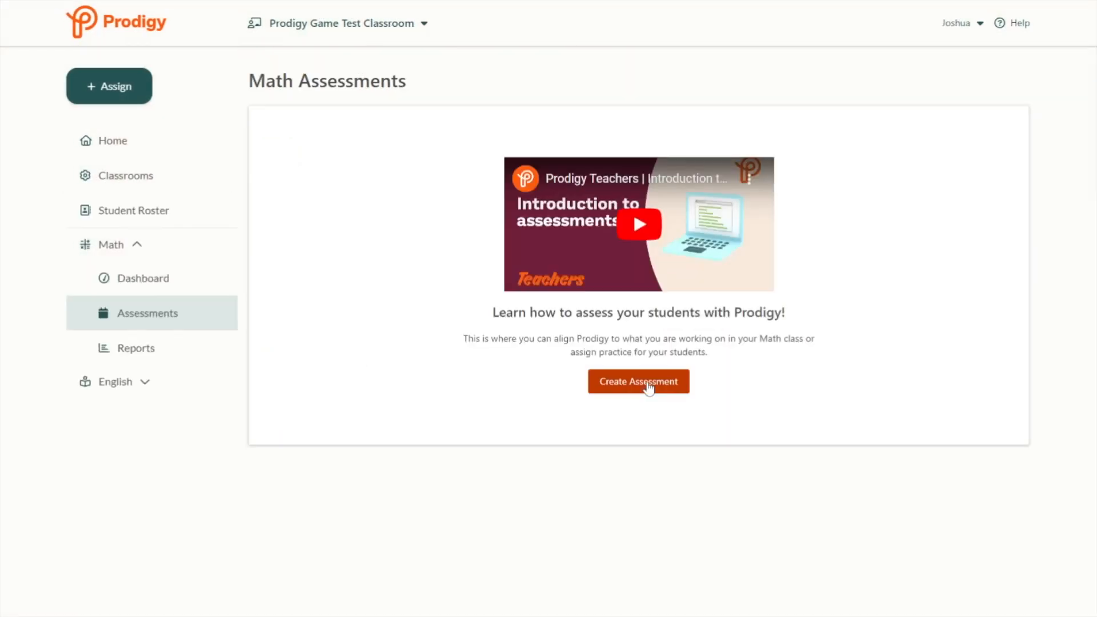
# - Start a new math assessment and choose a standards-based plan
pyautogui.click(649, 389)
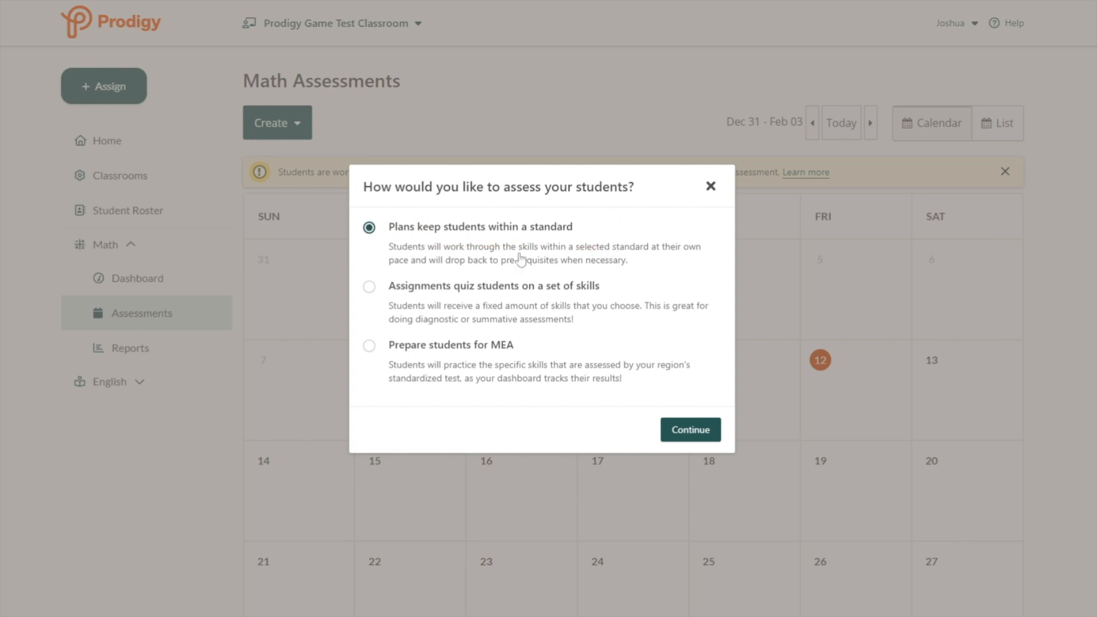
pyautogui.click(381, 294)
pyautogui.click(393, 354)
pyautogui.click(505, 239)
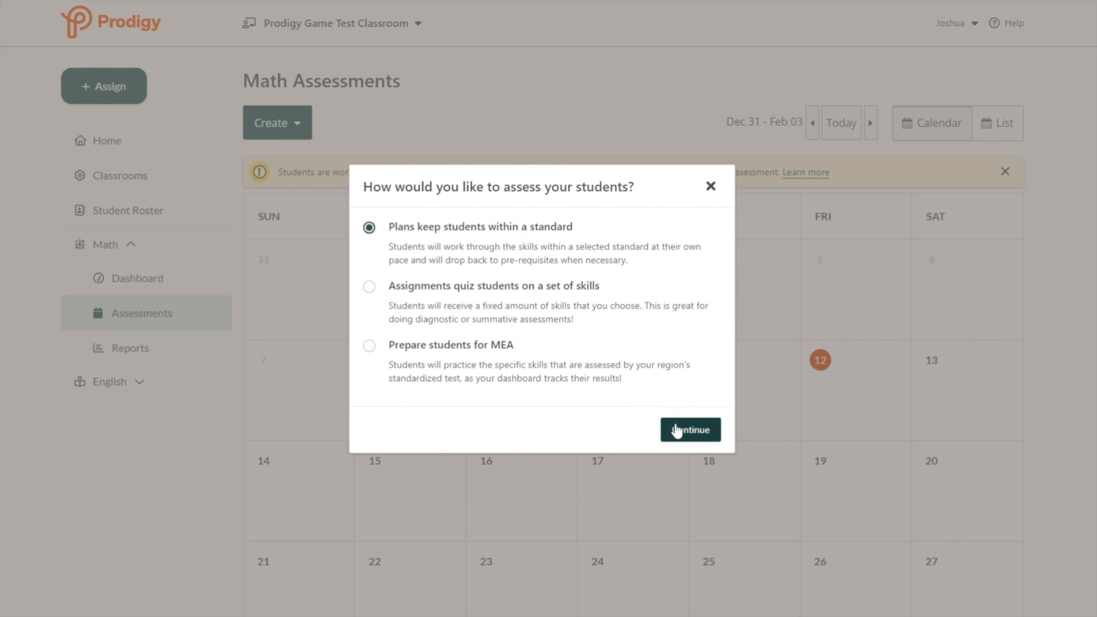
pyautogui.click(675, 429)
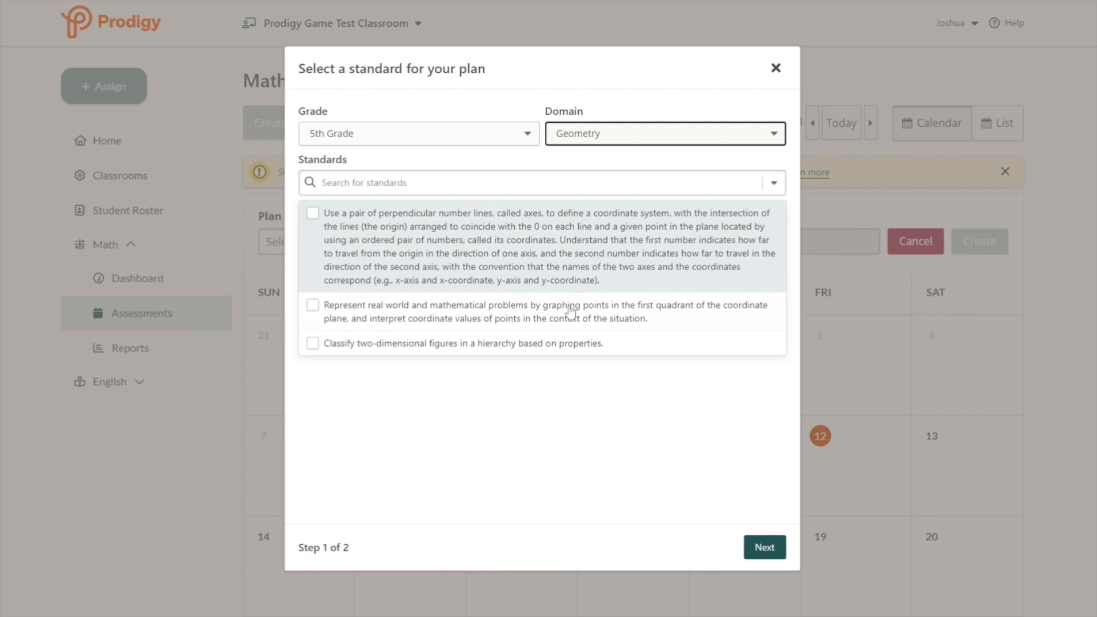
# - Pick the 'Classify two-dimensional figures' standard and name the plan Geometry Practice
pyautogui.click(553, 346)
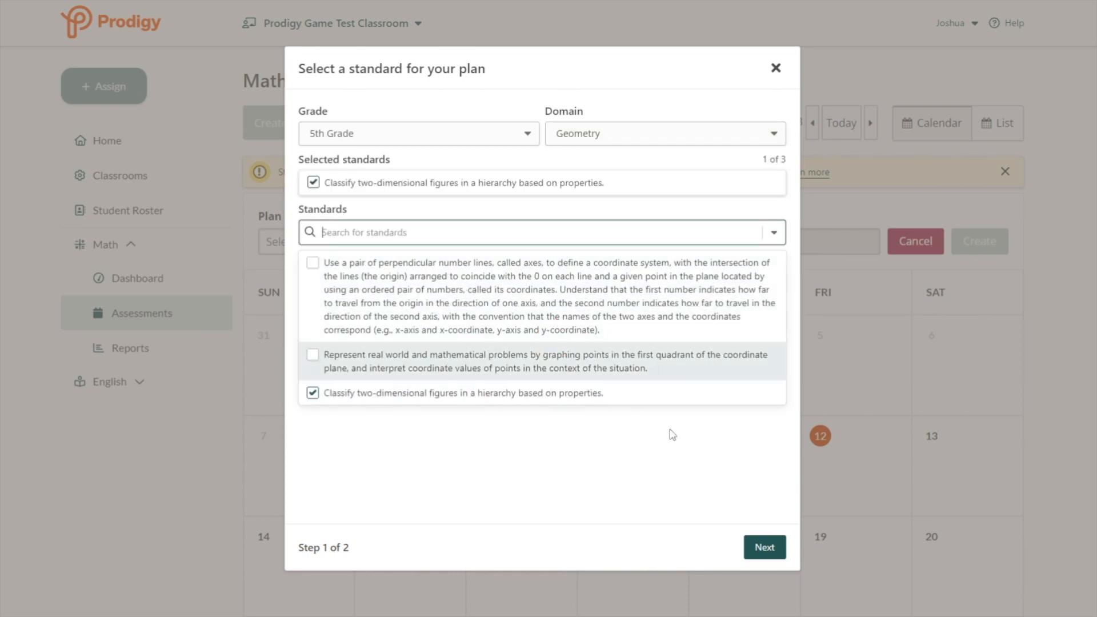
pyautogui.click(763, 548)
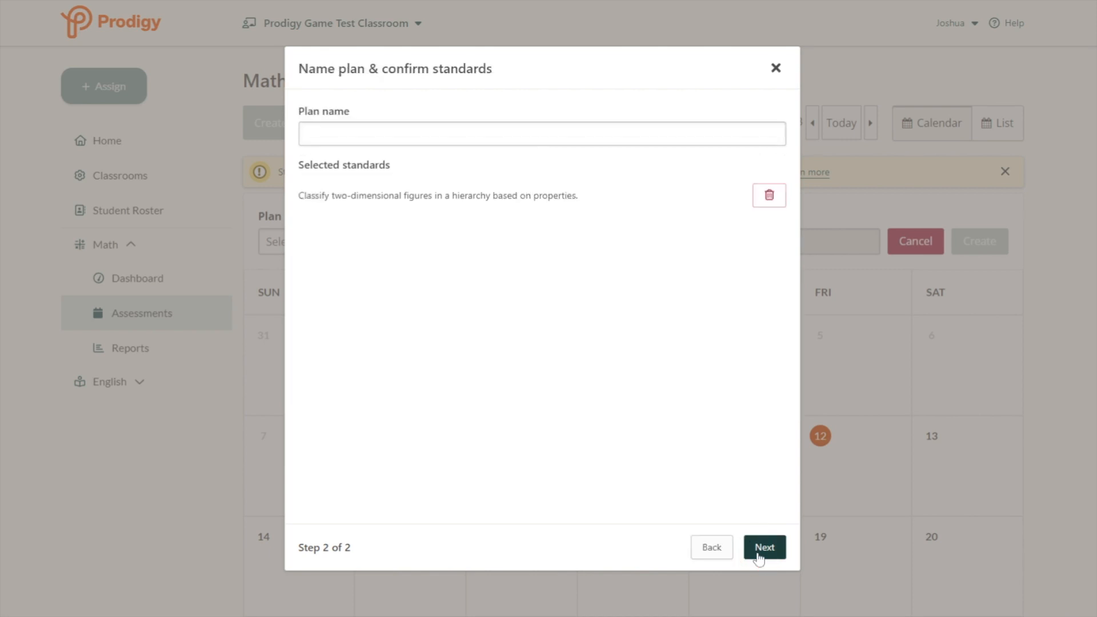
pyautogui.click(430, 127)
pyautogui.write('Geometry Practice')
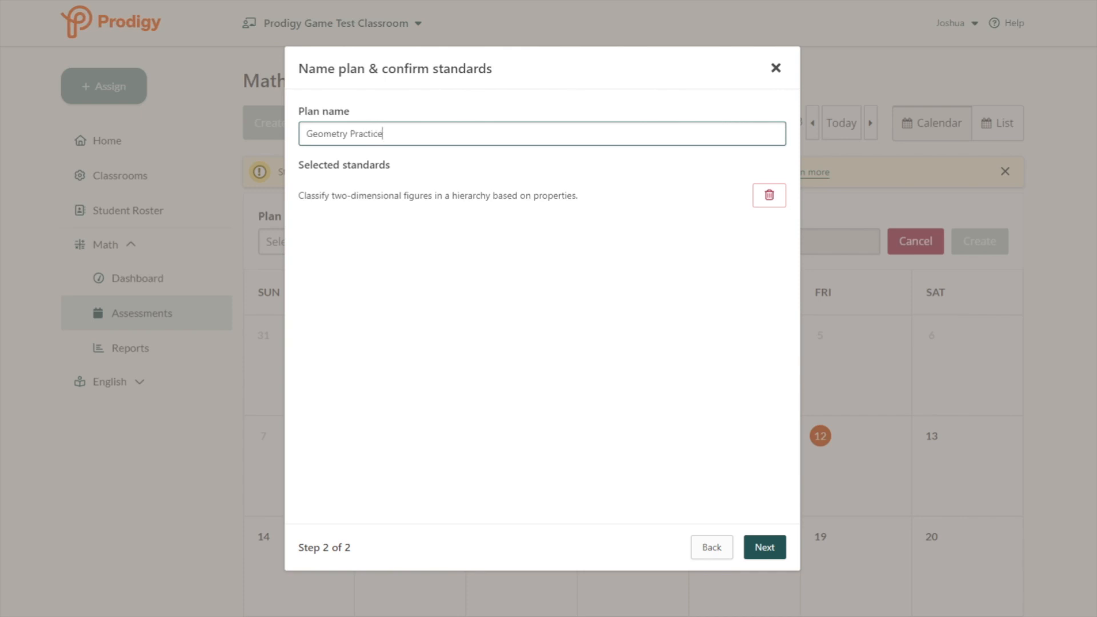
pyautogui.click(766, 547)
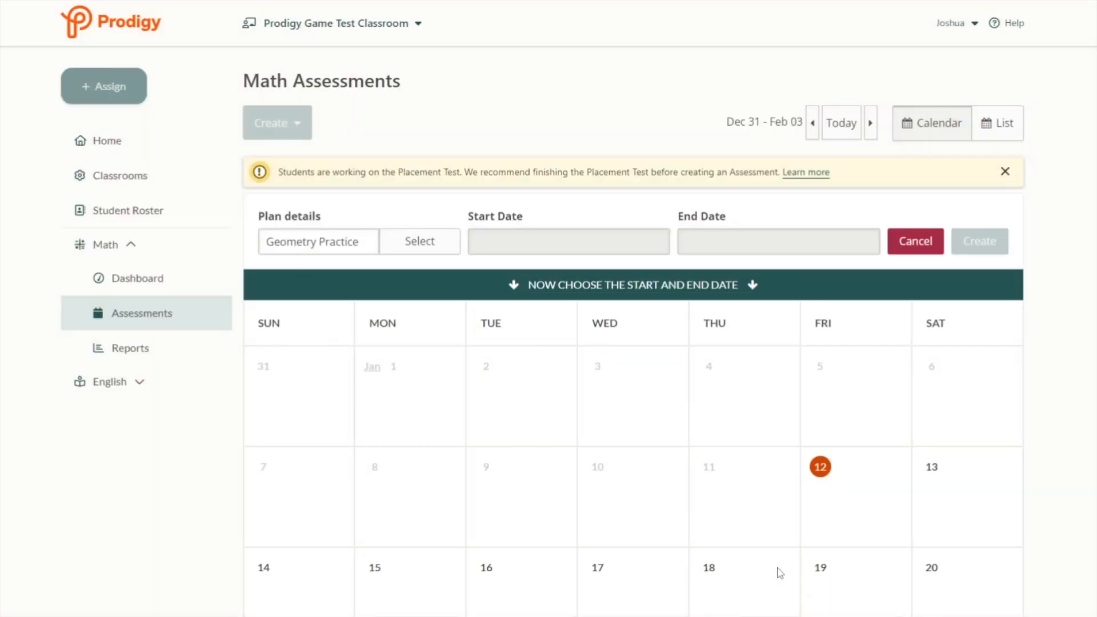
# - Schedule Geometry Practice for Jan 12–20, 2024, then view its plan report
pyautogui.click(846, 479)
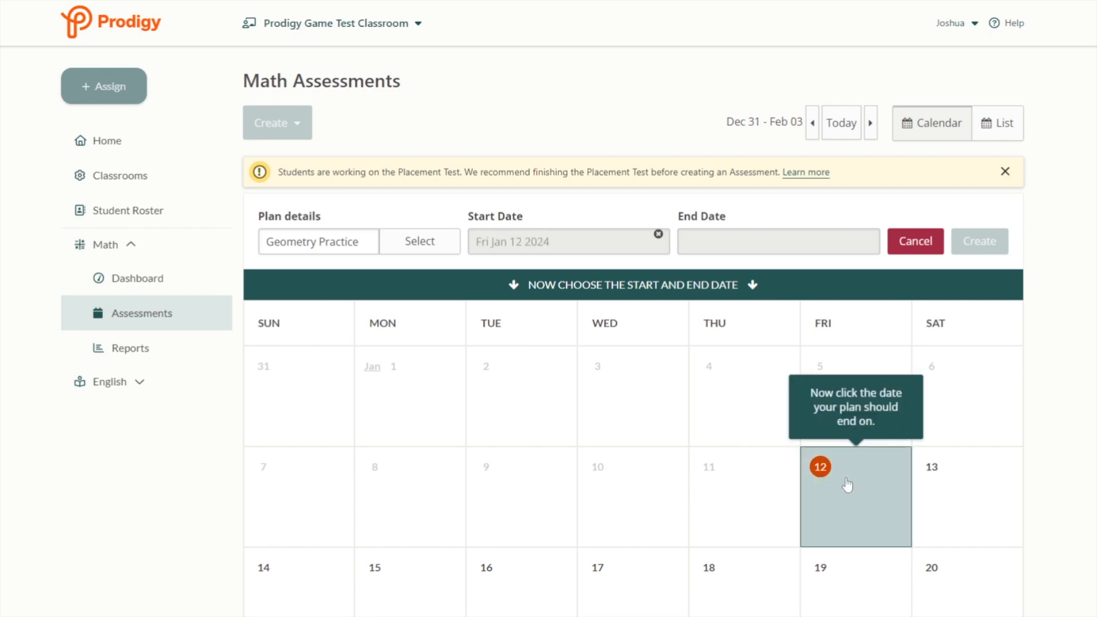
pyautogui.scroll(-3, 847, 485)
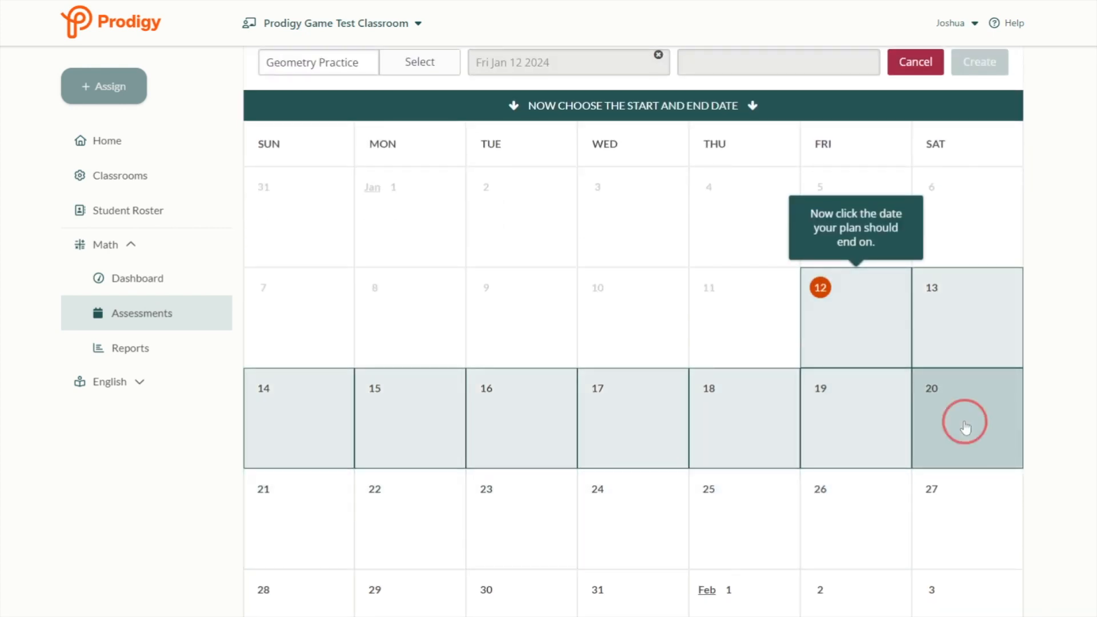
pyautogui.click(965, 427)
pyautogui.click(967, 304)
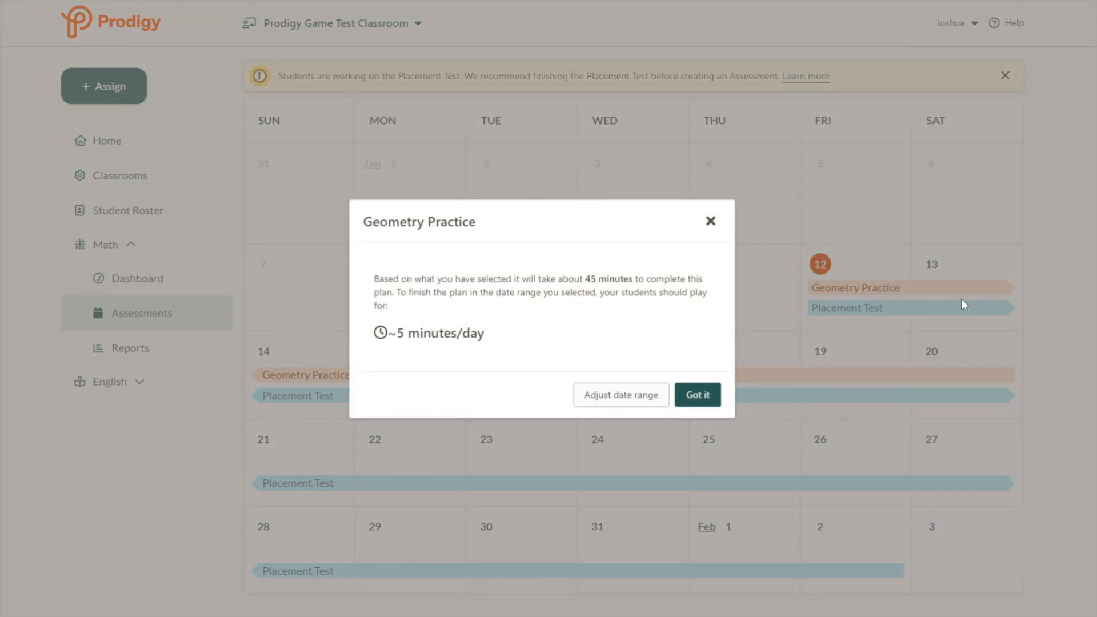
pyautogui.click(962, 300)
pyautogui.click(871, 286)
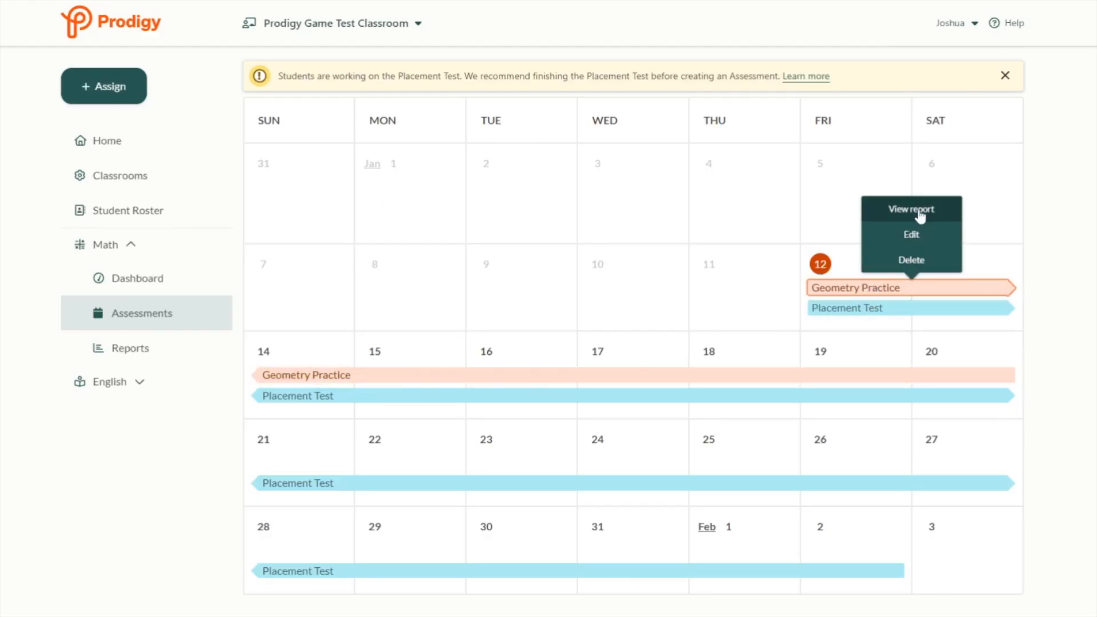
pyautogui.click(917, 212)
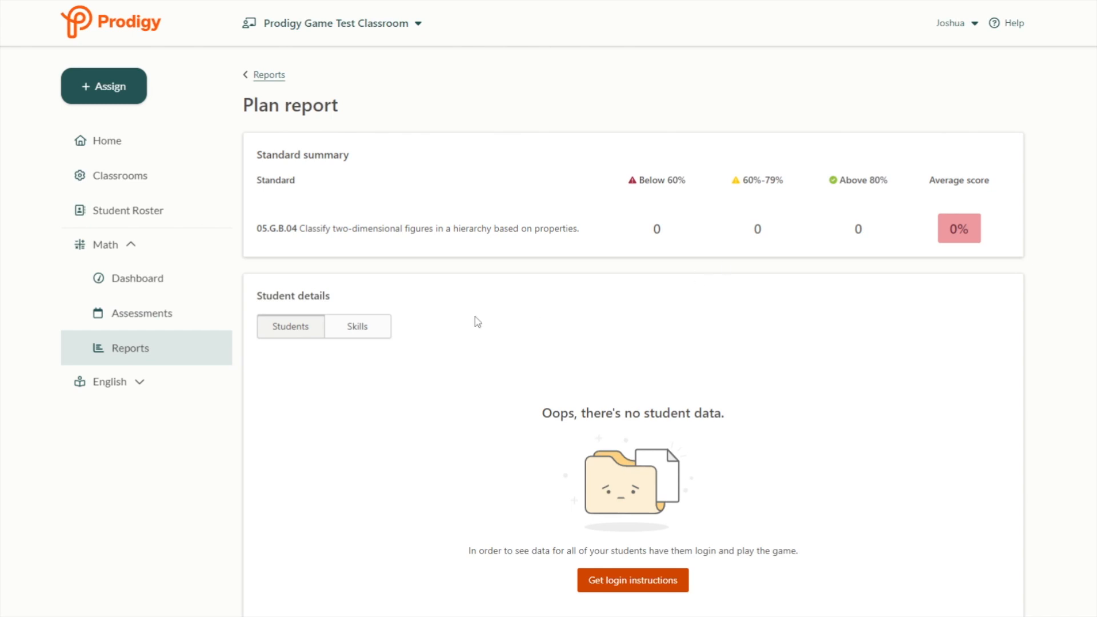
# - Check the Students and Skills details for standard 05.G.B.04 in the Geometry Practice report
pyautogui.scroll(-1, 474, 318)
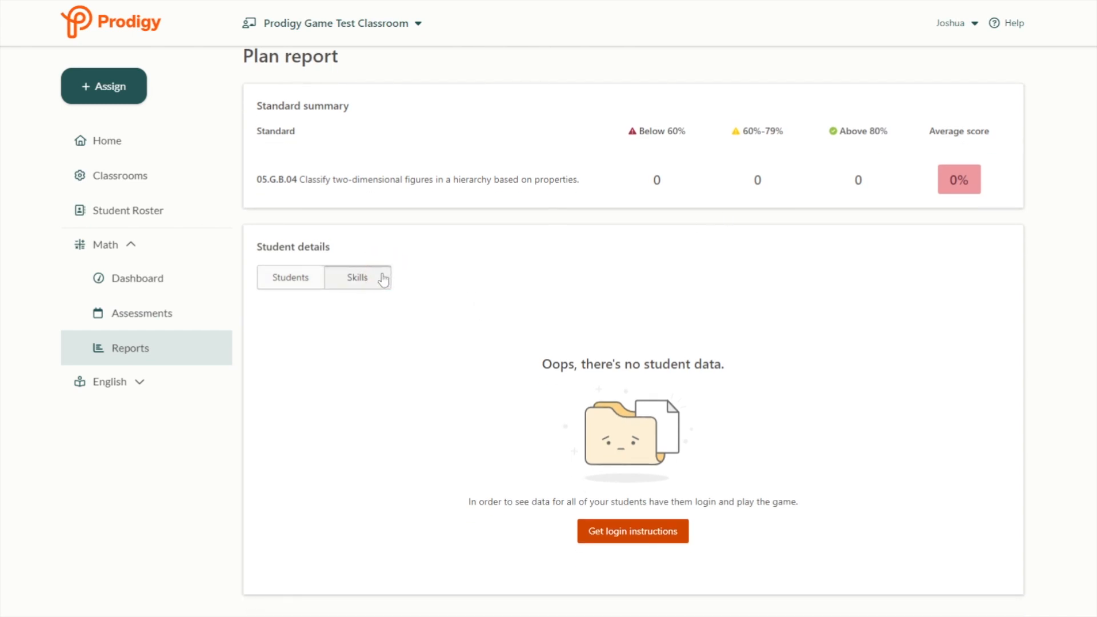
pyautogui.click(294, 276)
pyautogui.click(358, 285)
pyautogui.moveTo(589, 182); pyautogui.dragTo(240, 190)
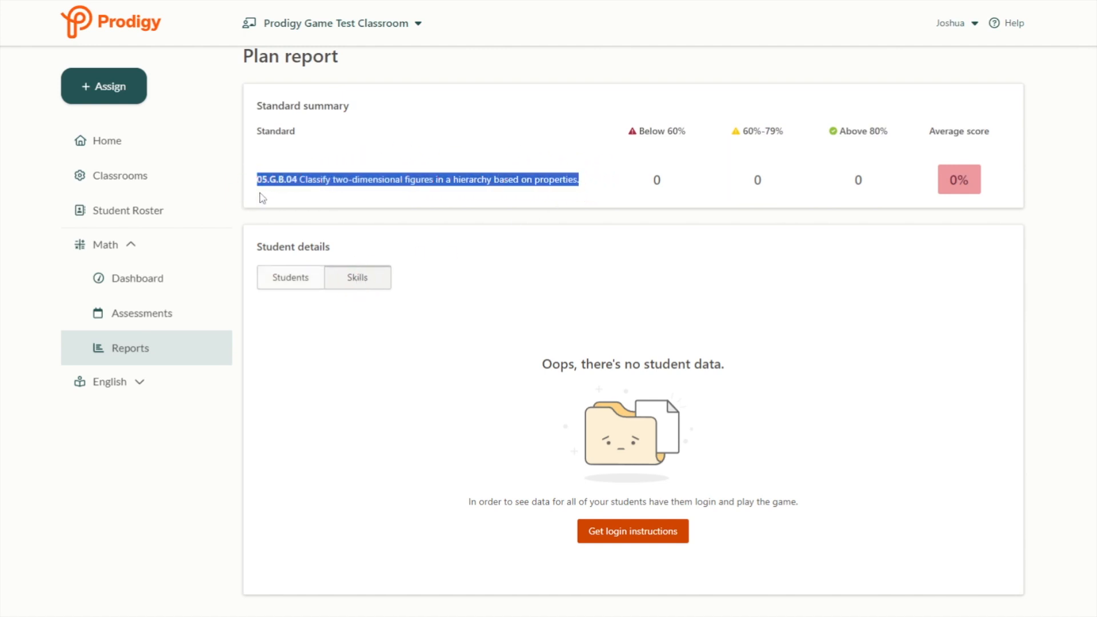
# - From the assessments calendar, start a new skill-quiz assignment
pyautogui.click(164, 313)
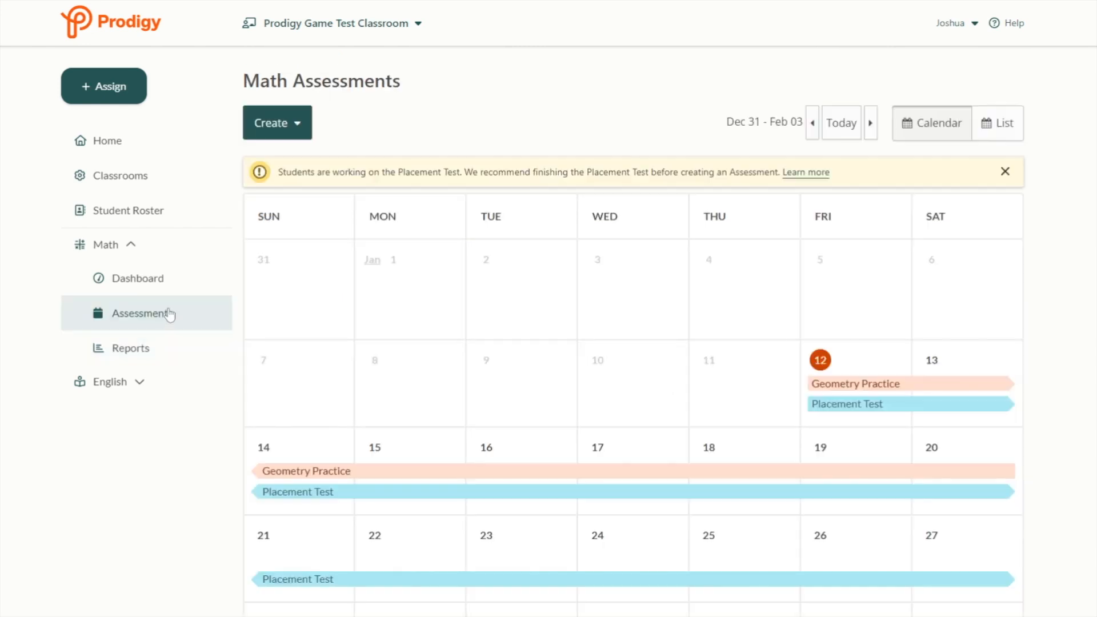
pyautogui.click(290, 131)
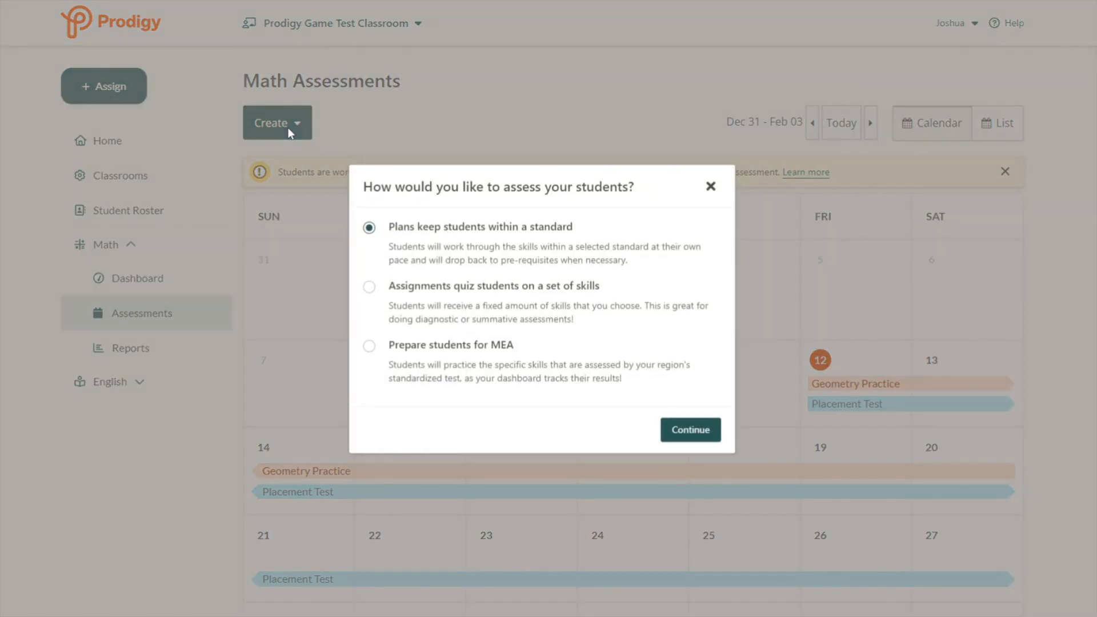
pyautogui.click(400, 292)
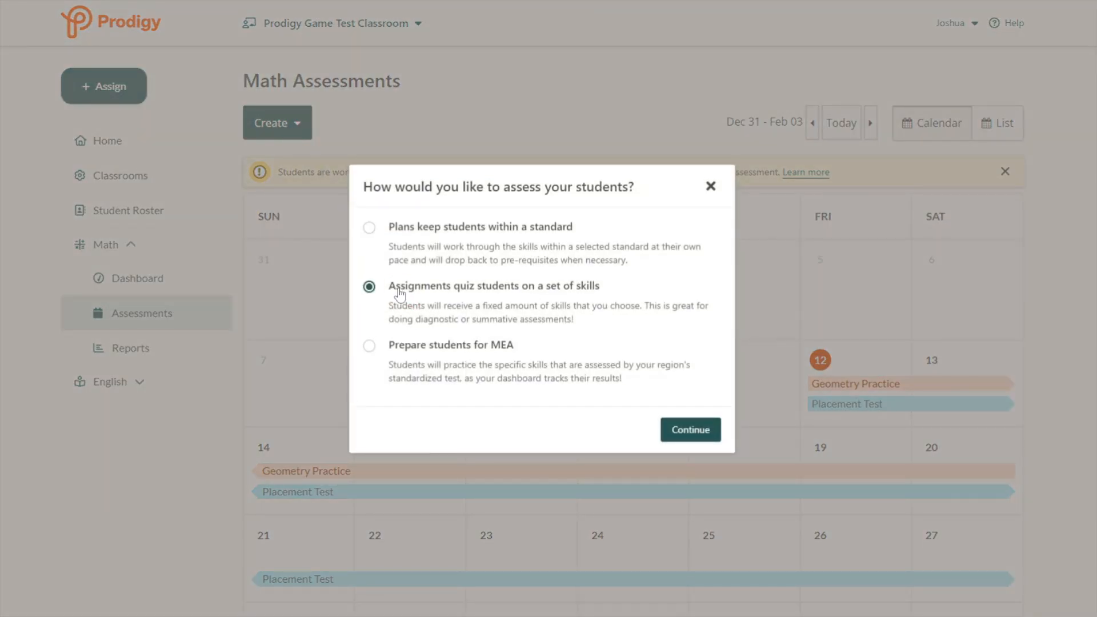
pyautogui.click(696, 434)
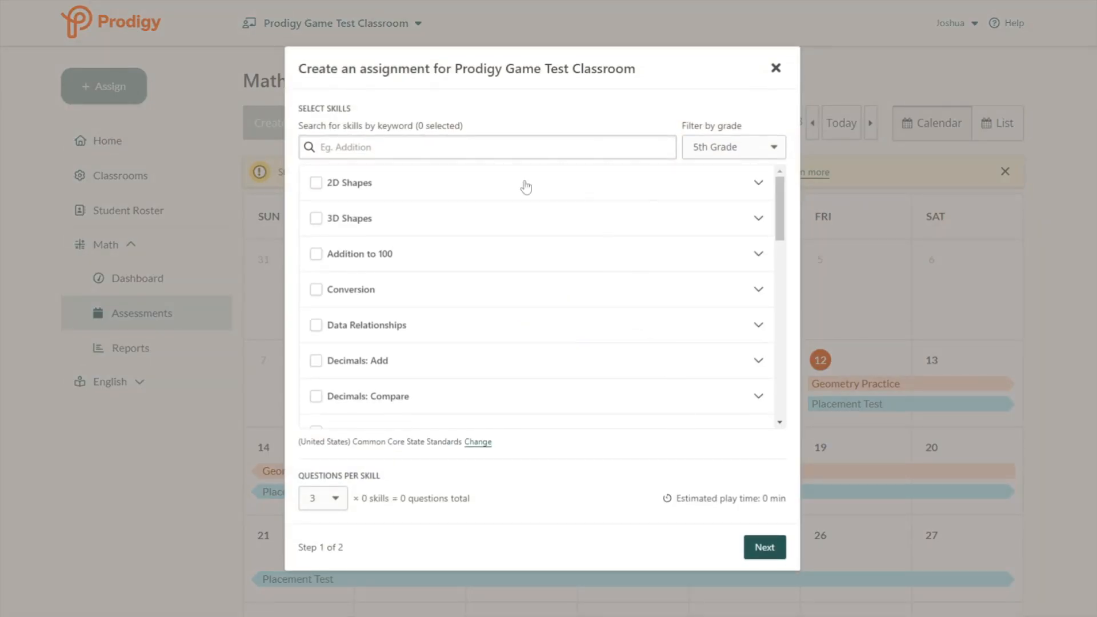
# - Search 'geometry' skills and set 10 questions per skill, 50 in total
pyautogui.click(453, 146)
pyautogui.write('geometry')
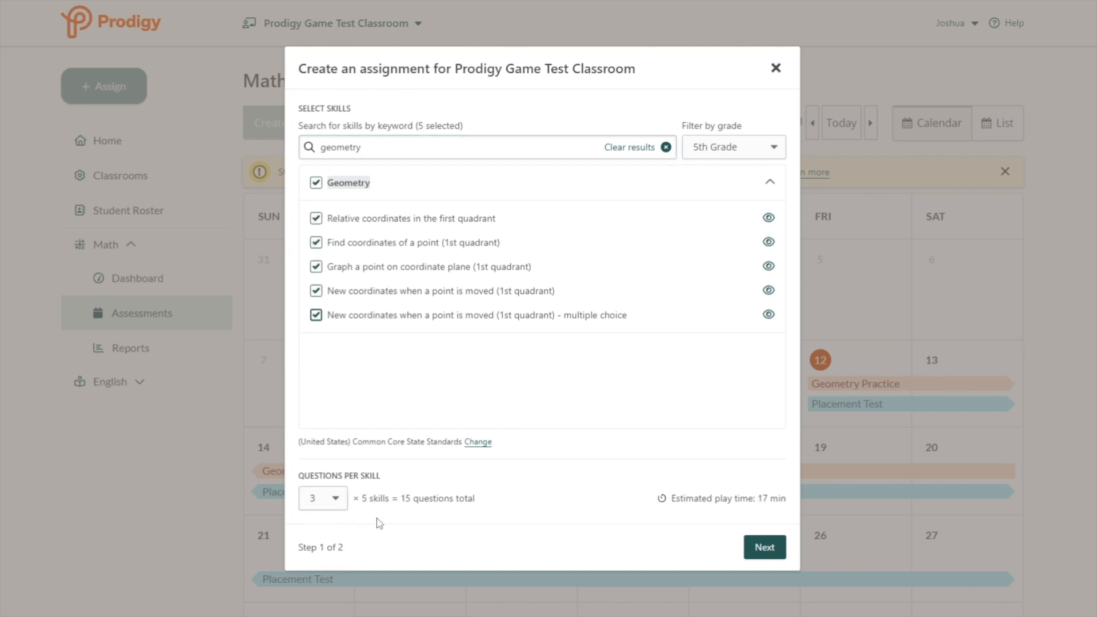
pyautogui.moveTo(372, 507); pyautogui.dragTo(470, 516)
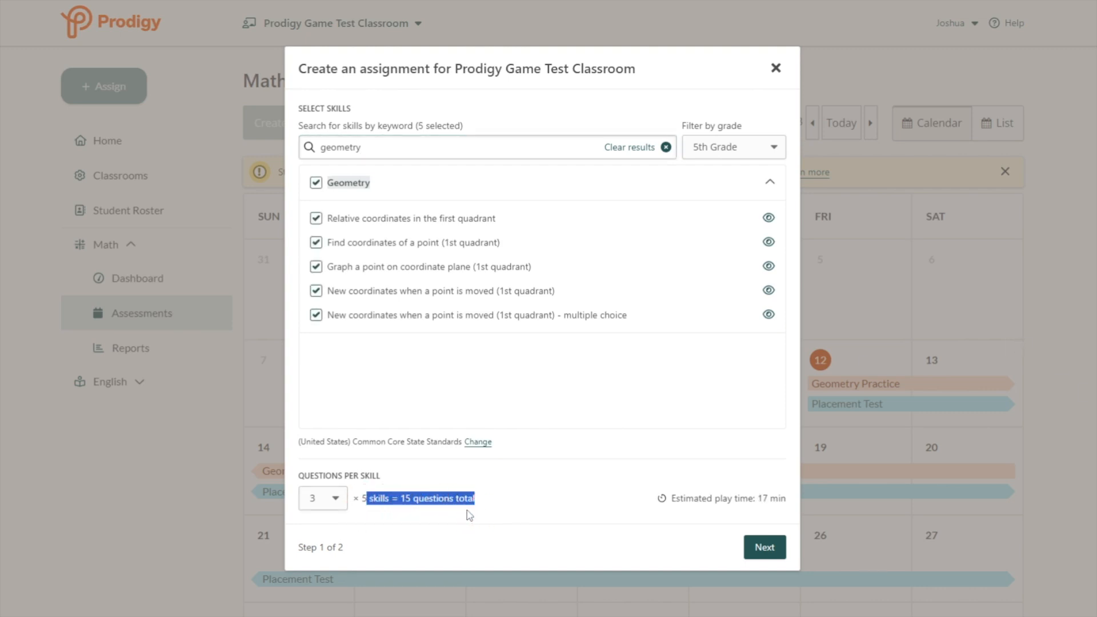
pyautogui.click(322, 480)
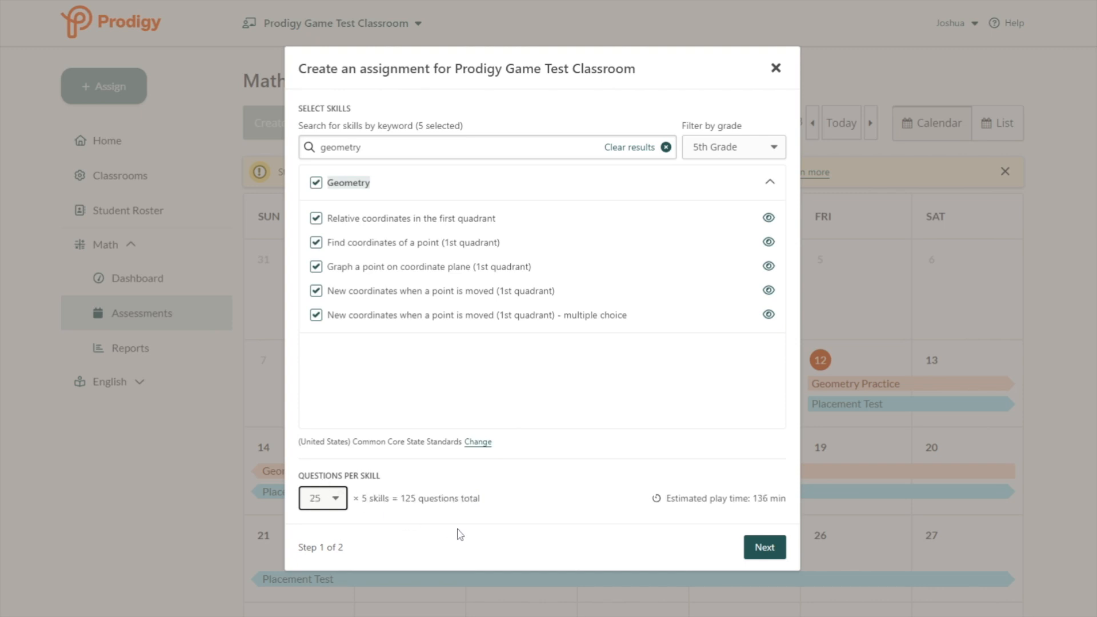
pyautogui.click(340, 499)
pyautogui.click(317, 283)
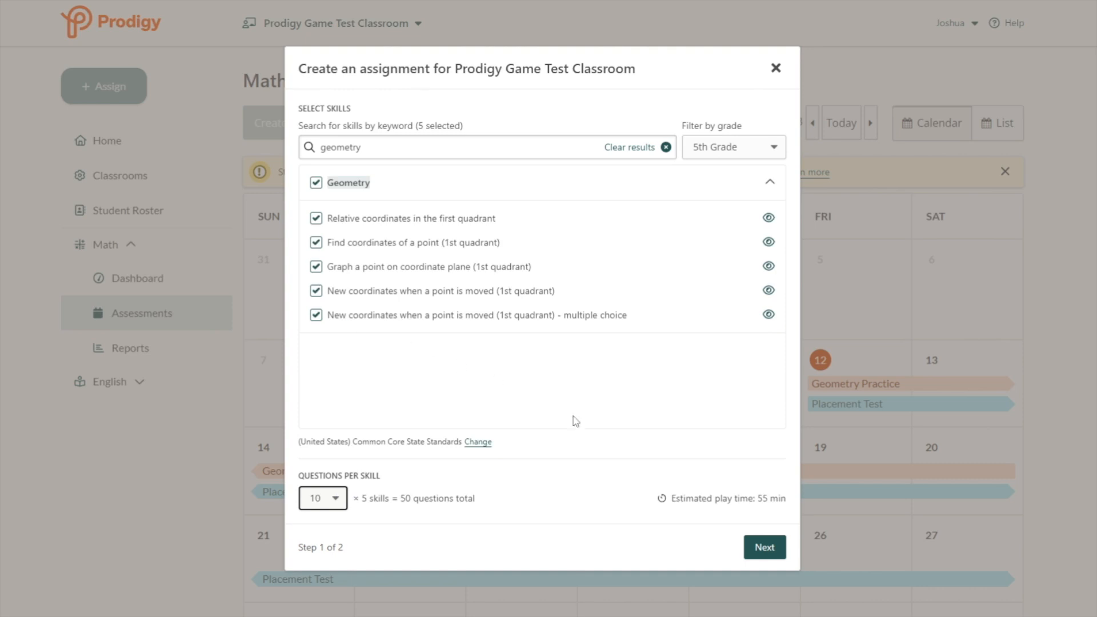
pyautogui.click(765, 547)
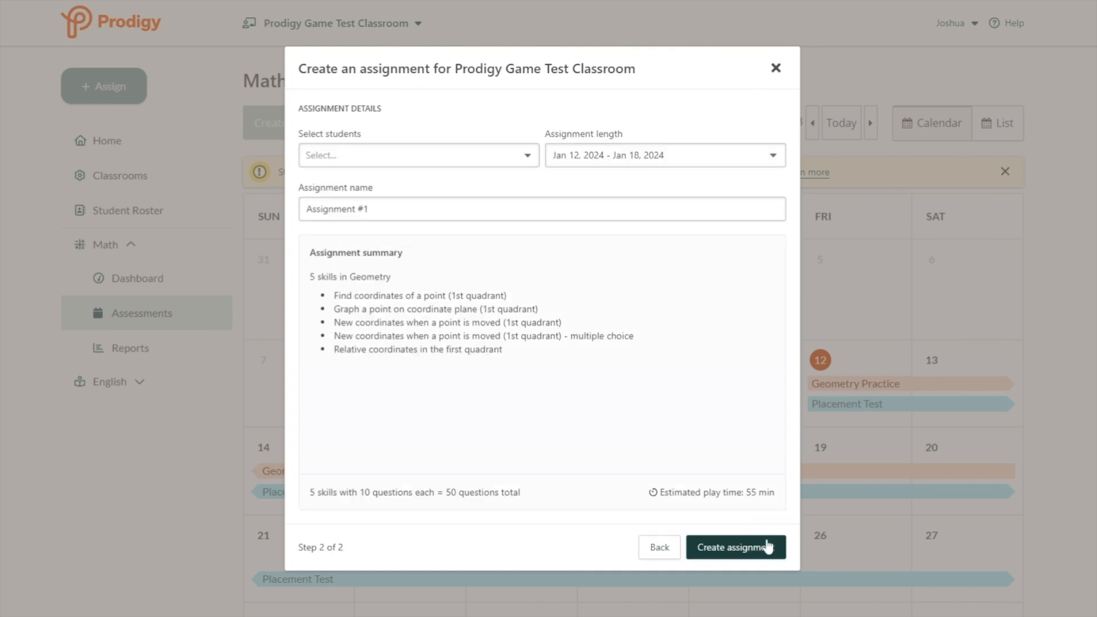
# - Assign all five students in the class to the new assignment
pyautogui.click(406, 163)
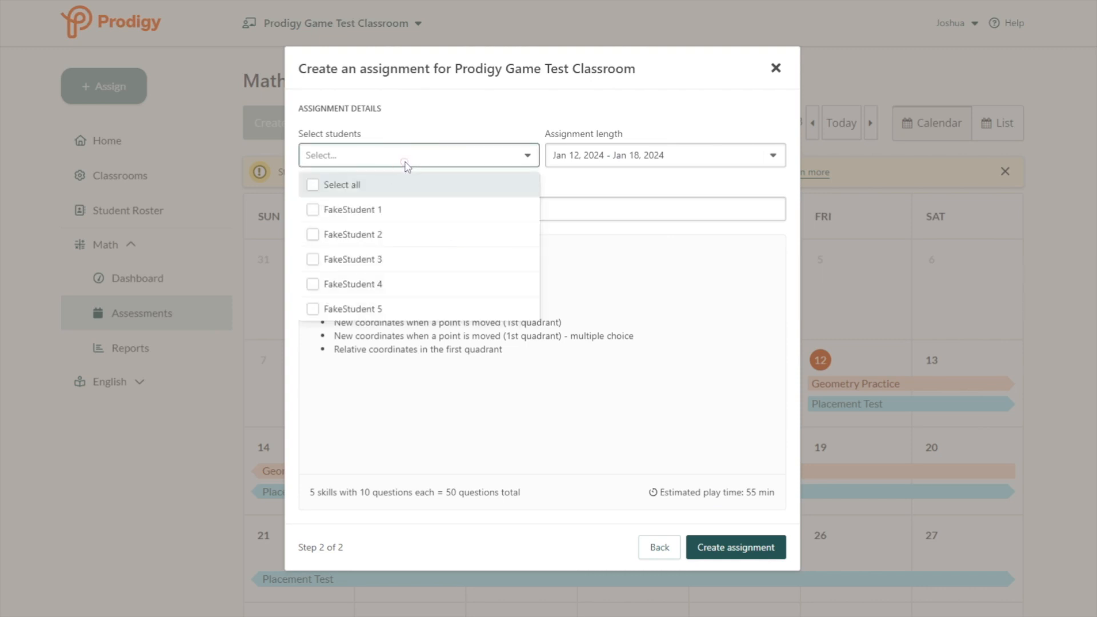
pyautogui.click(313, 185)
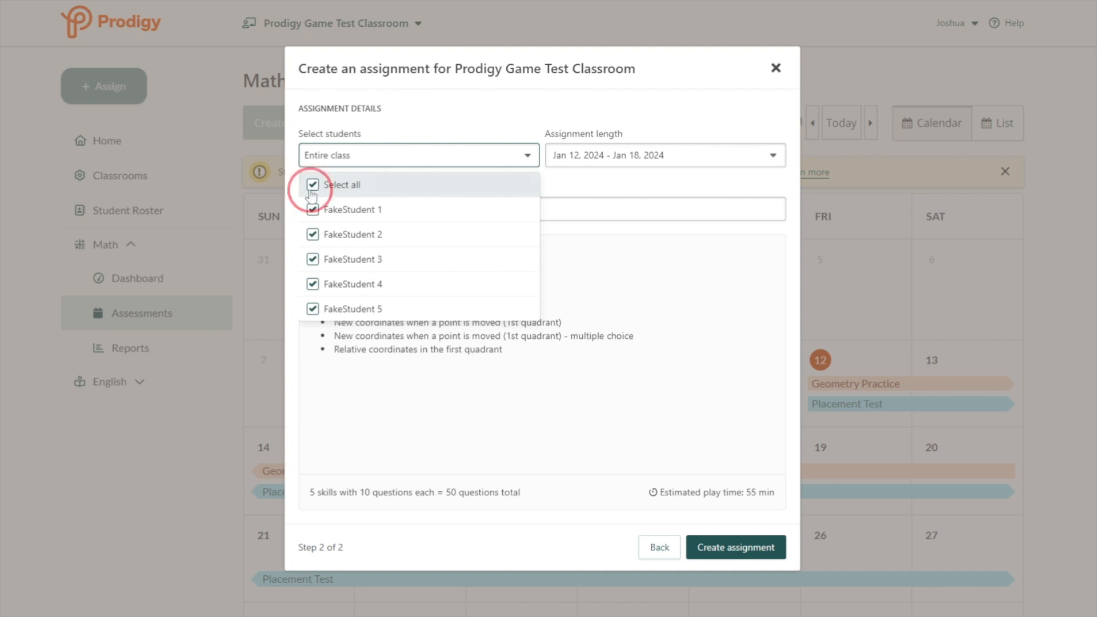
pyautogui.click(313, 185)
pyautogui.click(313, 210)
pyautogui.click(313, 234)
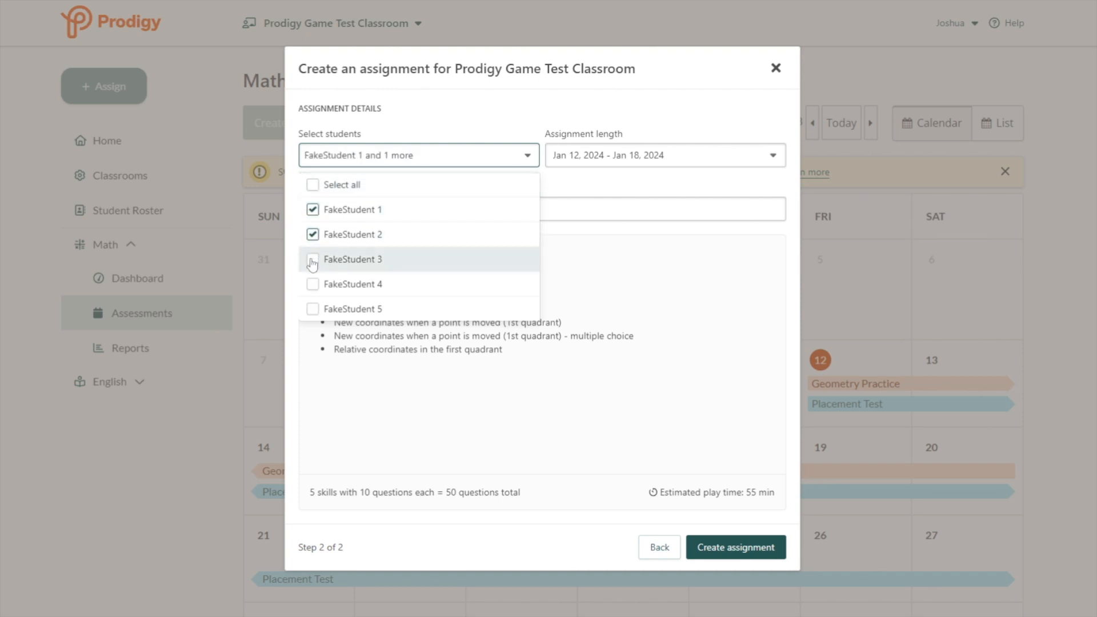
pyautogui.click(313, 259)
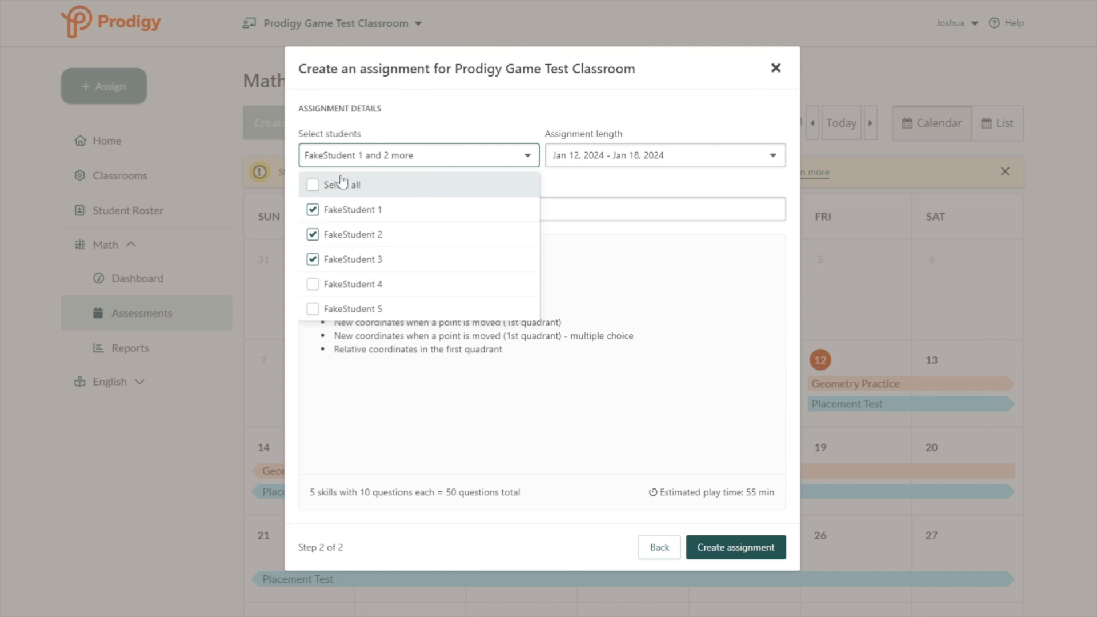
pyautogui.click(313, 186)
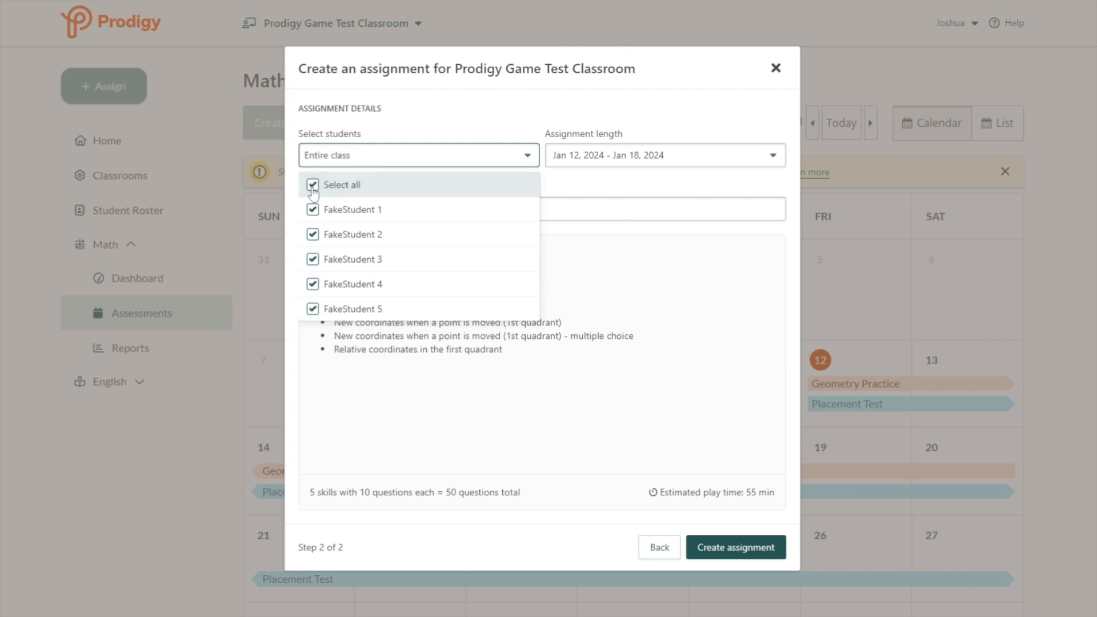
pyautogui.click(594, 191)
# - Name the assignment 'Geometry Jan 12 - Jan 18' and create it
pyautogui.moveTo(544, 209); pyautogui.dragTo(269, 217)
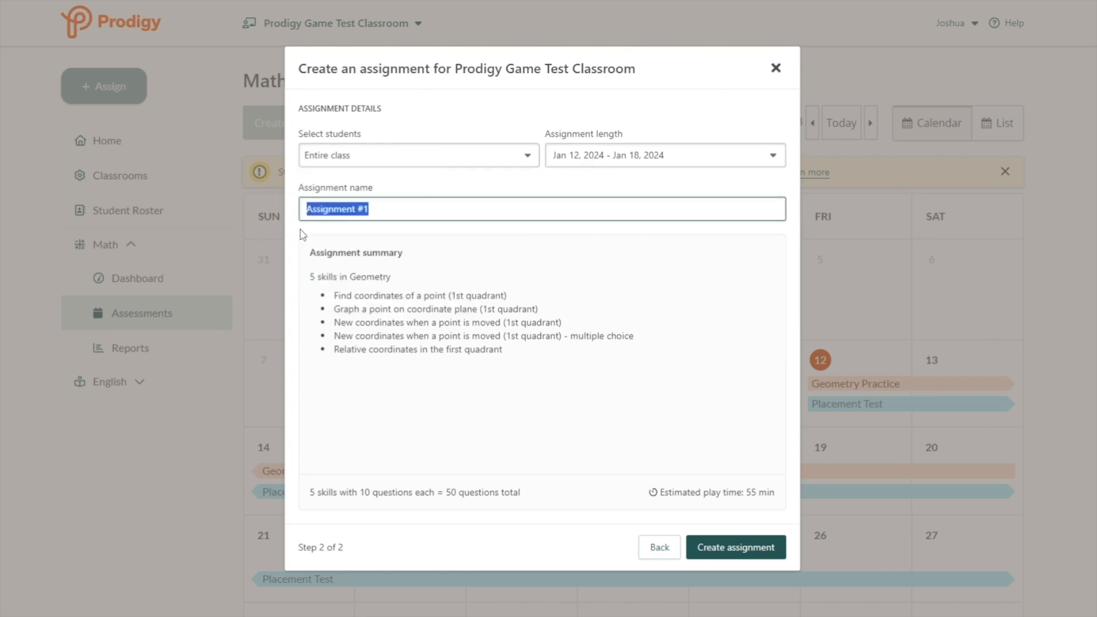
pyautogui.write('Geometry Jan')
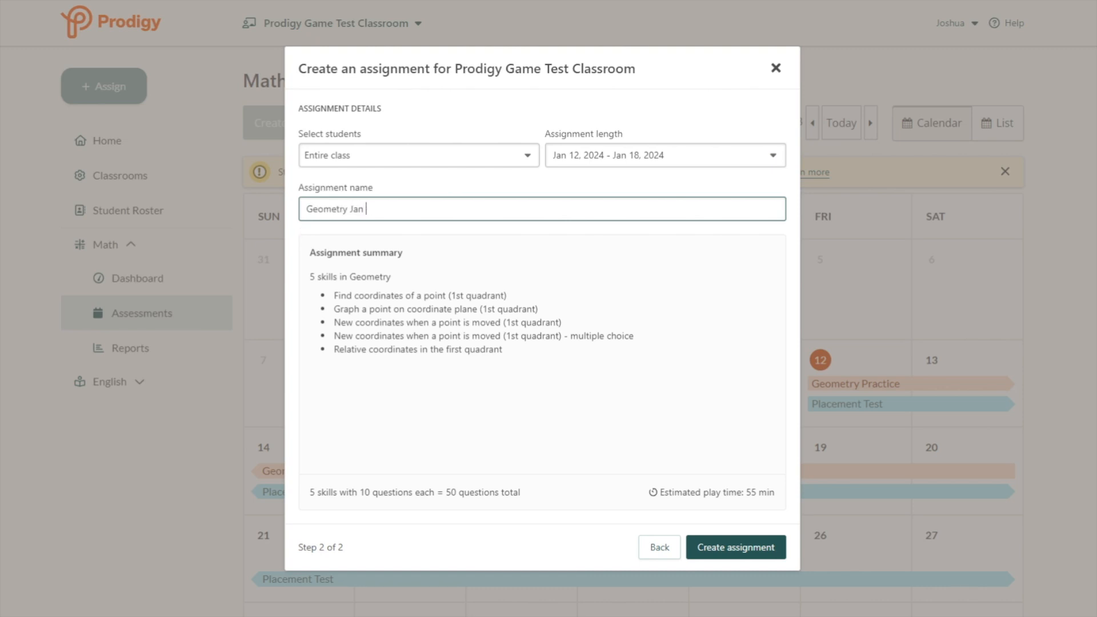
pyautogui.write(' 12 - Jan 18')
pyautogui.click(739, 557)
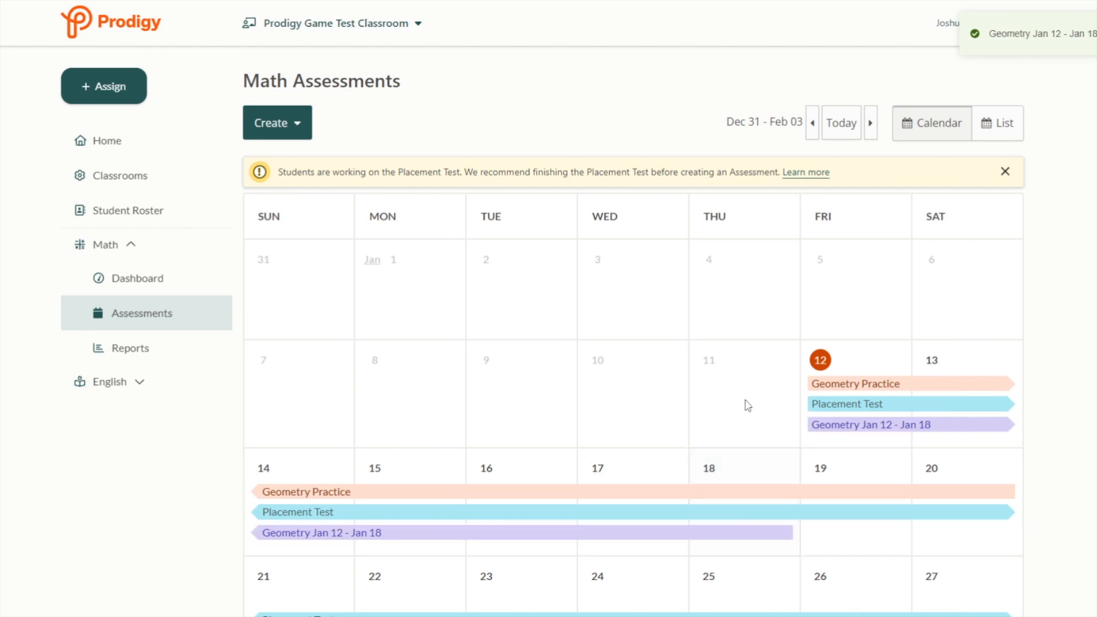
# - Open the Assignment Report for 'Geometry Jan 12 - Jan 18' from the calendar bar
pyautogui.scroll(-2, 748, 394)
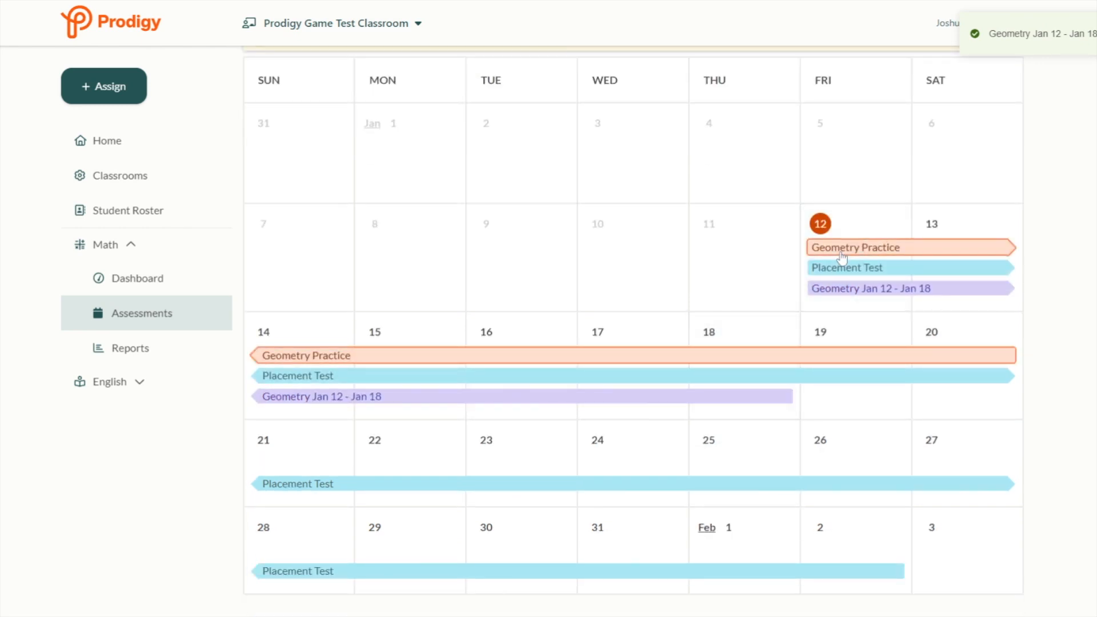
pyautogui.click(850, 293)
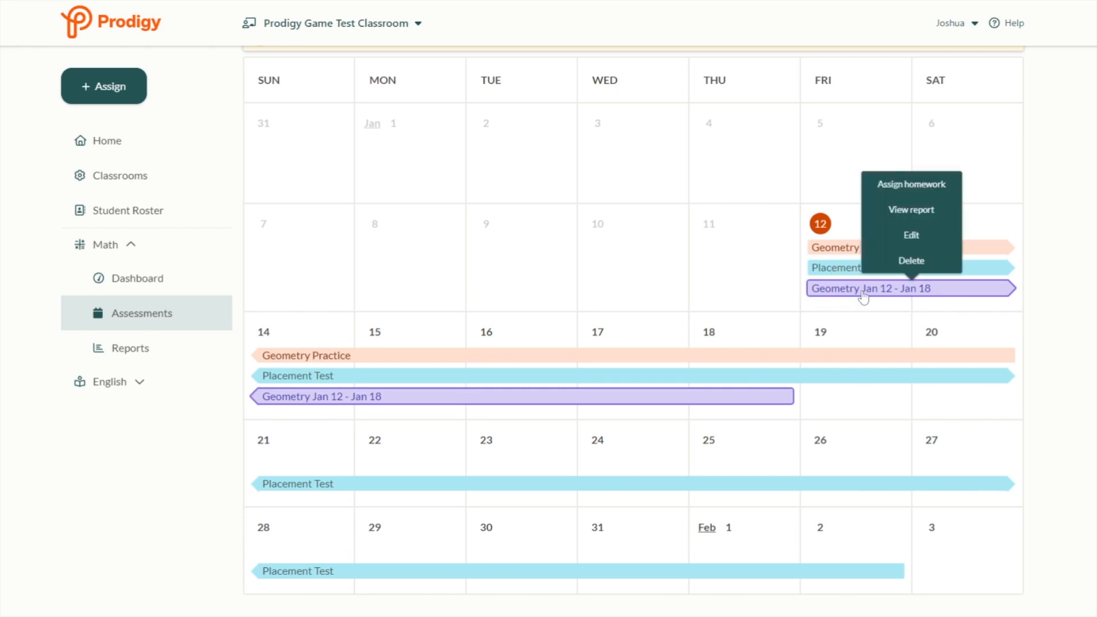
pyautogui.click(931, 222)
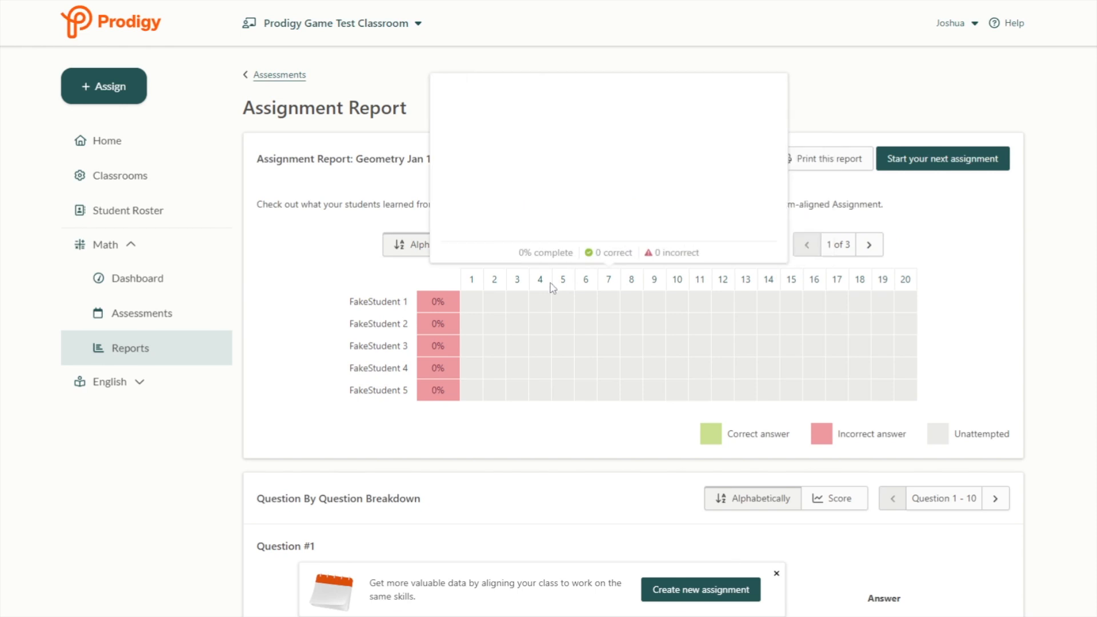
# - Inspect the report's question headers and breakdown, dismissing the new-assignment suggestion banner
pyautogui.moveTo(471, 279)
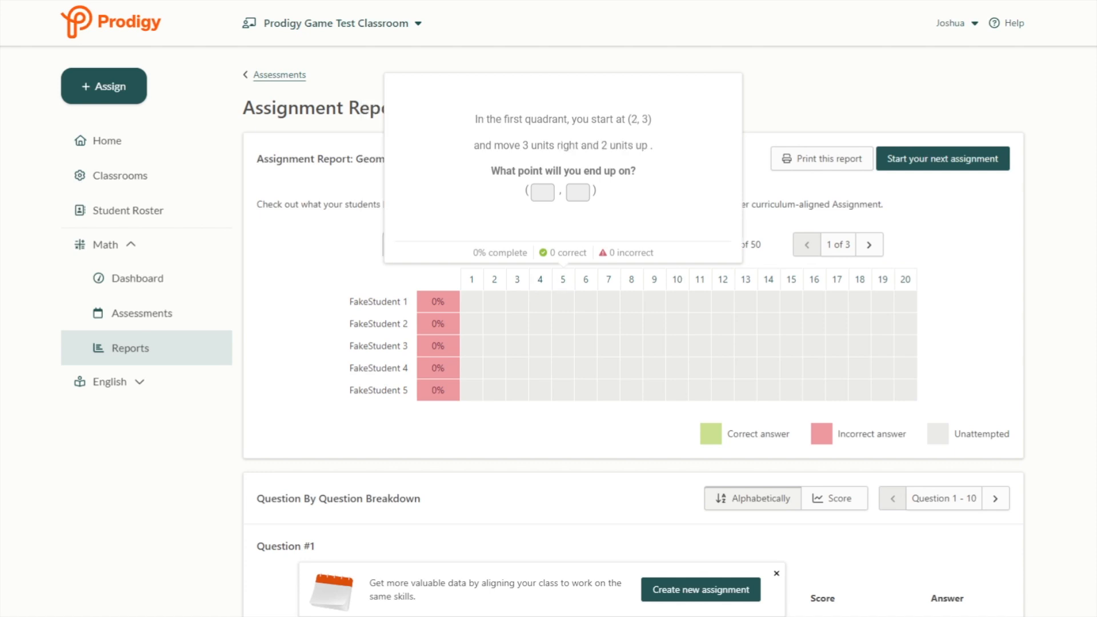
pyautogui.moveTo(700, 280)
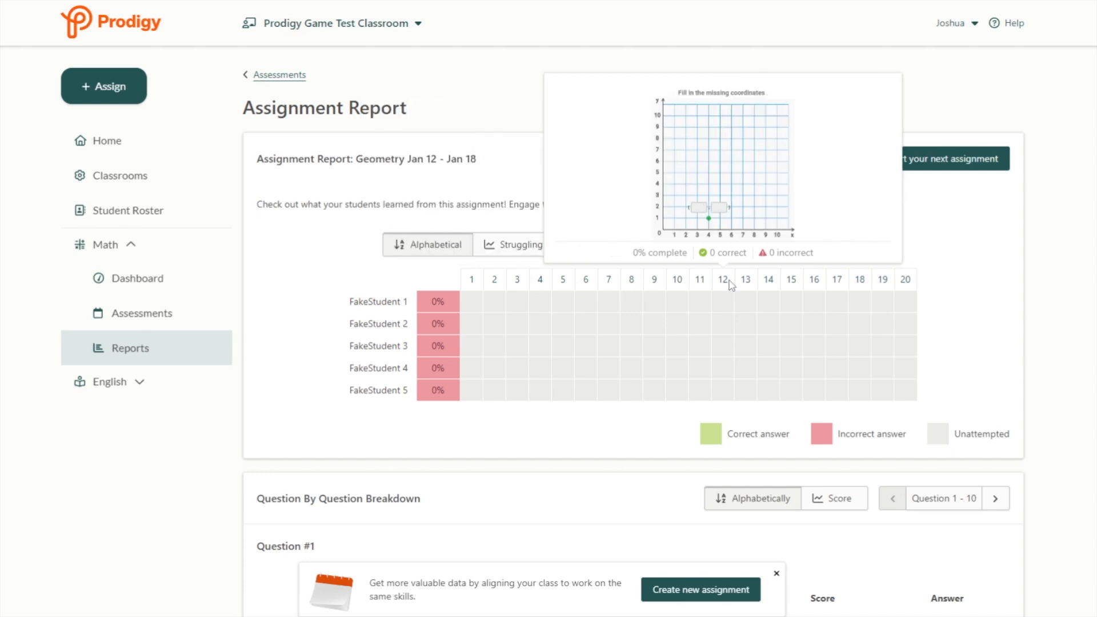
pyautogui.moveTo(745, 285)
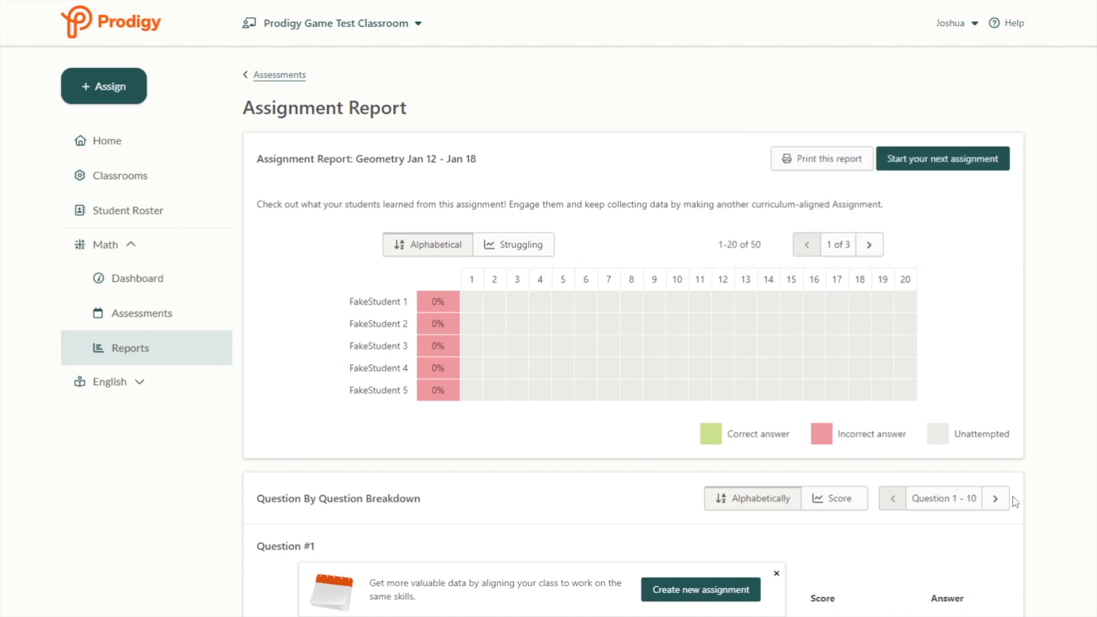
pyautogui.scroll(-3, 1014, 502)
pyautogui.scroll(-3, 657, 453)
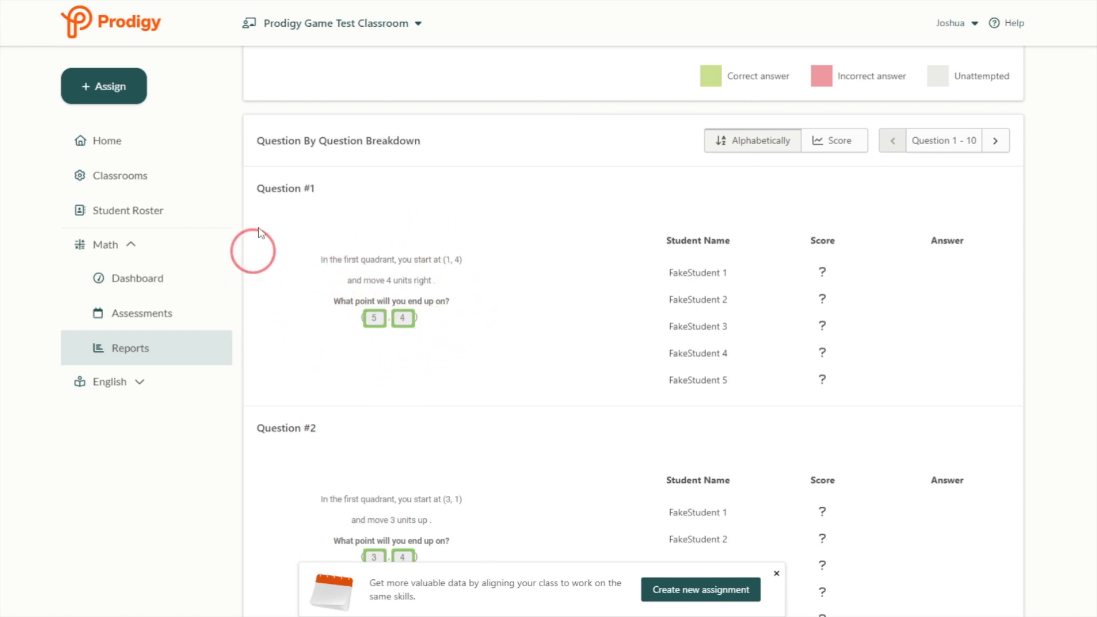
pyautogui.scroll(-20, 830, 309)
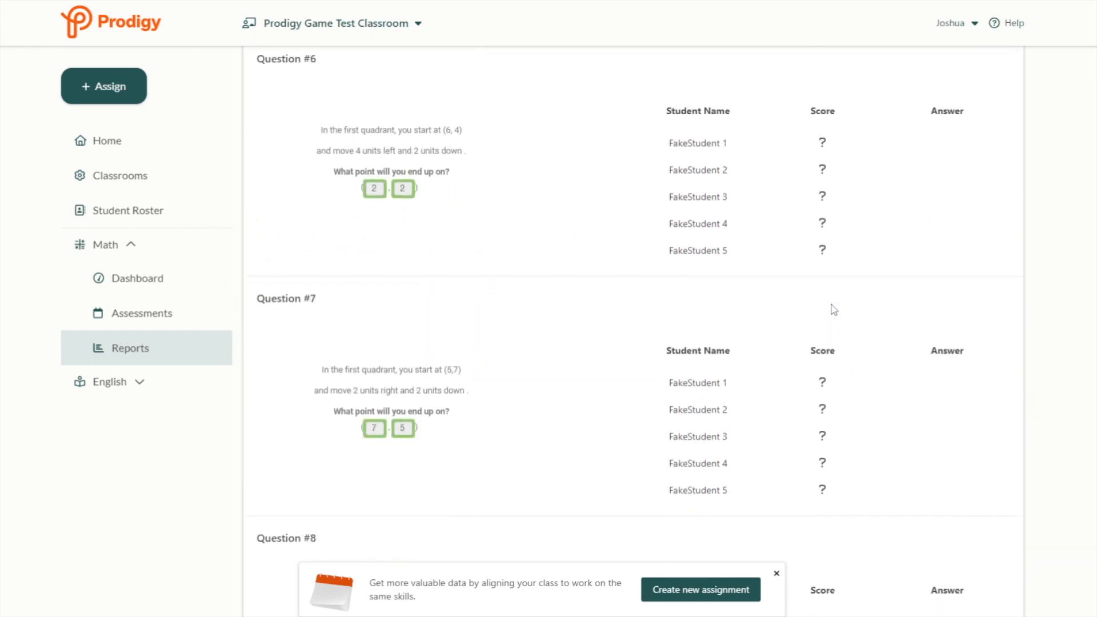
pyautogui.click(776, 573)
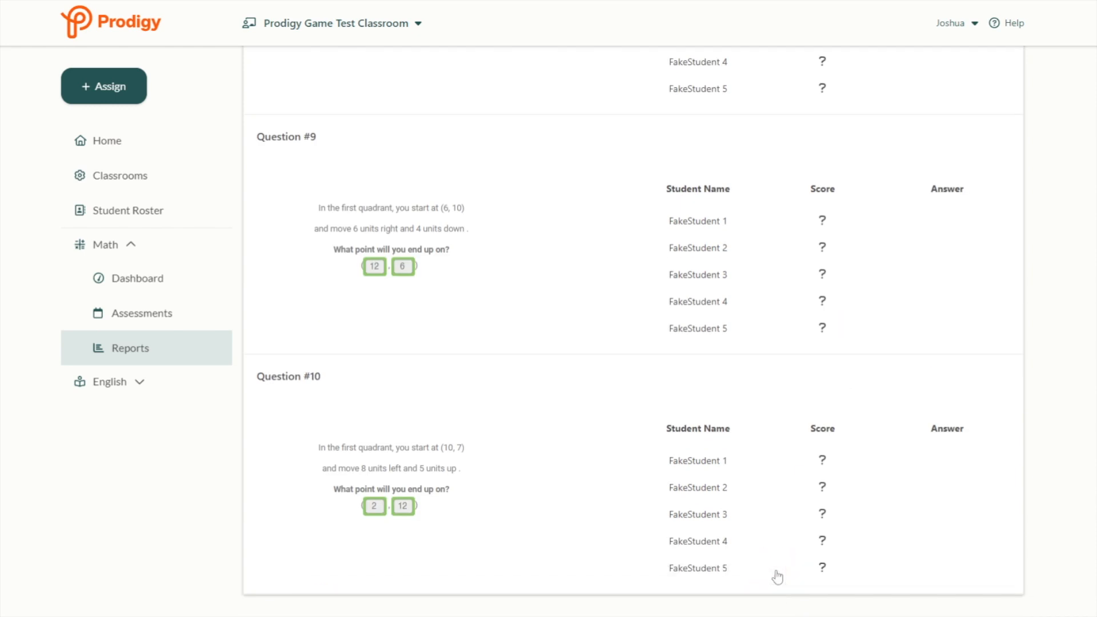
# - Scroll through the remaining report, then return to the Math Assessments calendar
pyautogui.scroll(20, 859, 345)
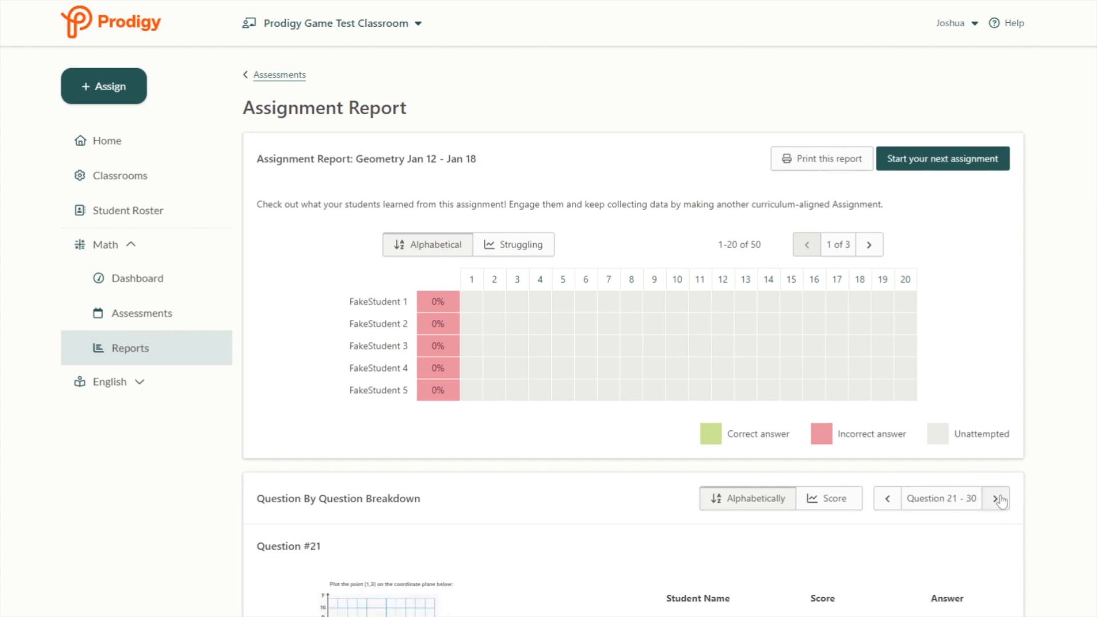
pyautogui.scroll(-20, 581, 486)
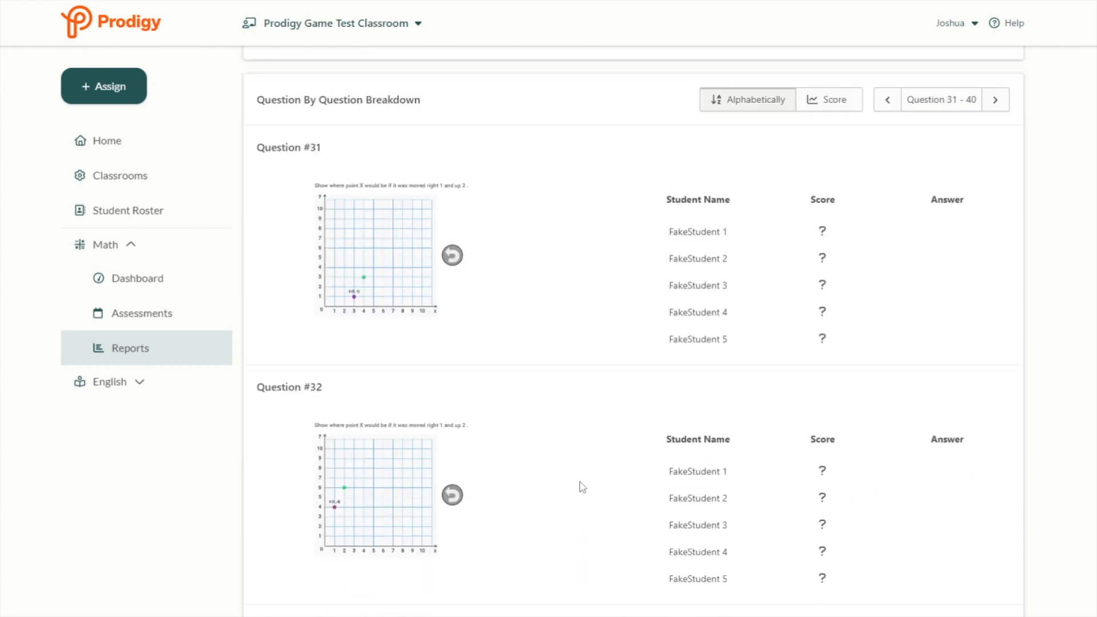
pyautogui.scroll(-12, 603, 479)
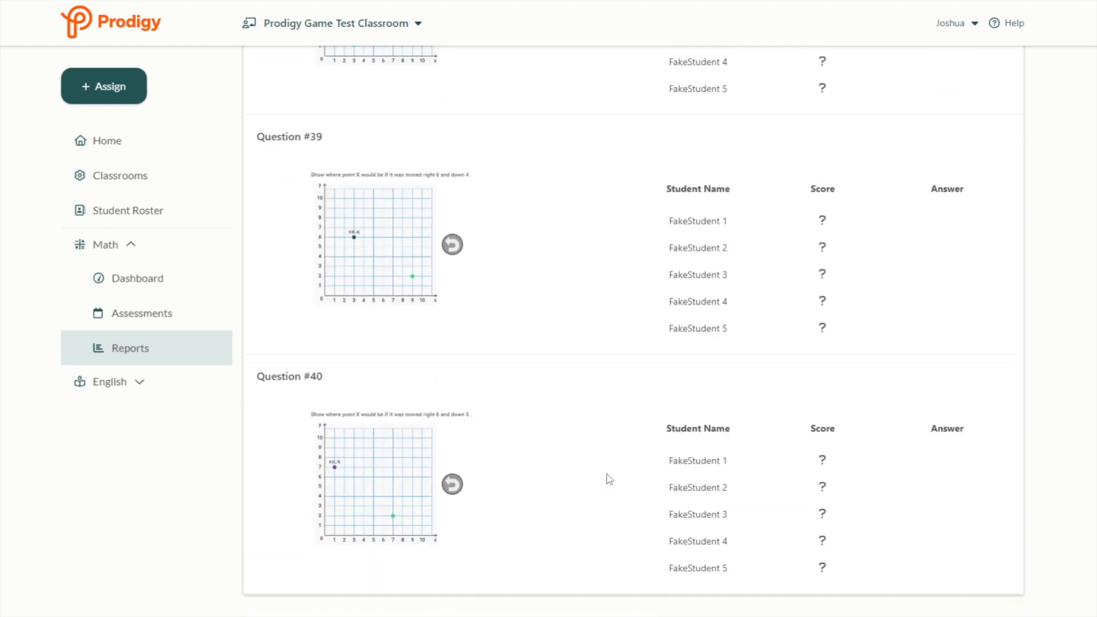
pyautogui.click(166, 318)
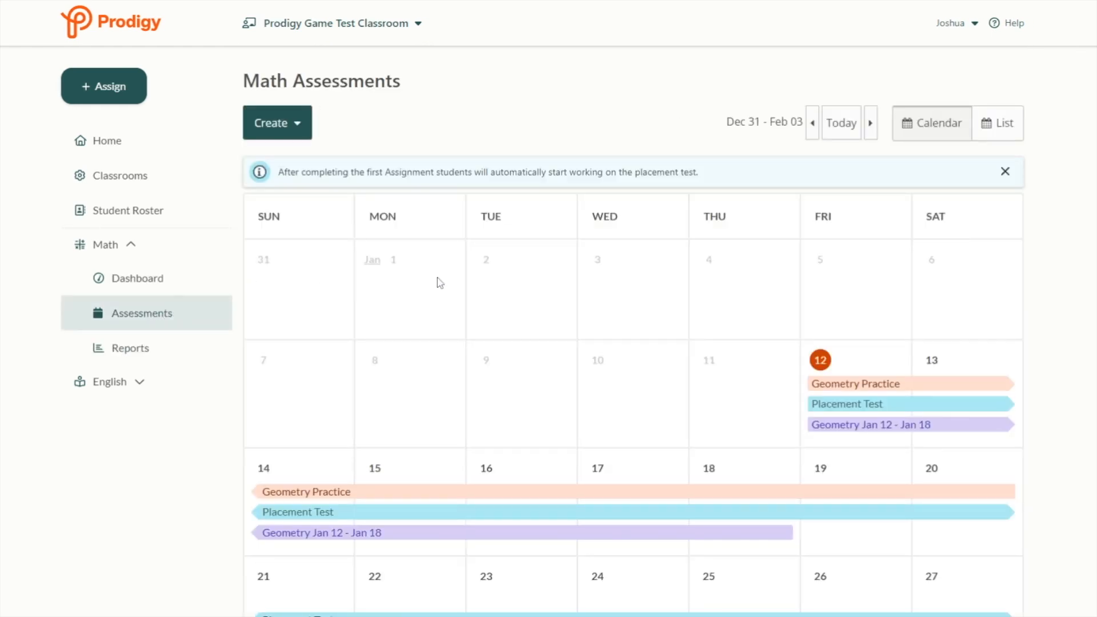
pyautogui.scroll(-2, 540, 283)
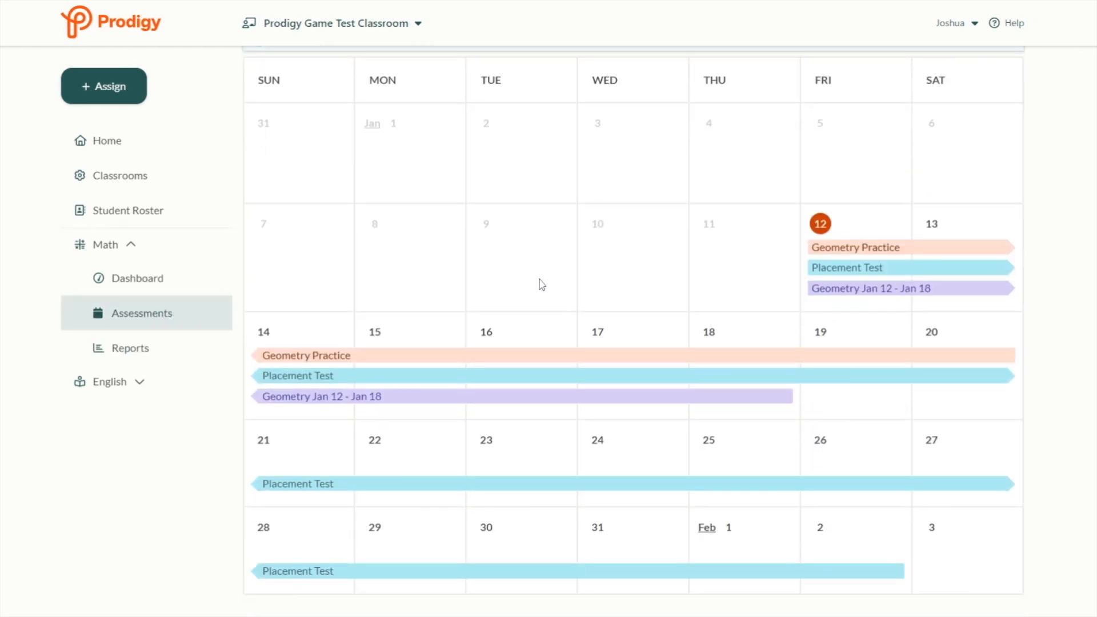